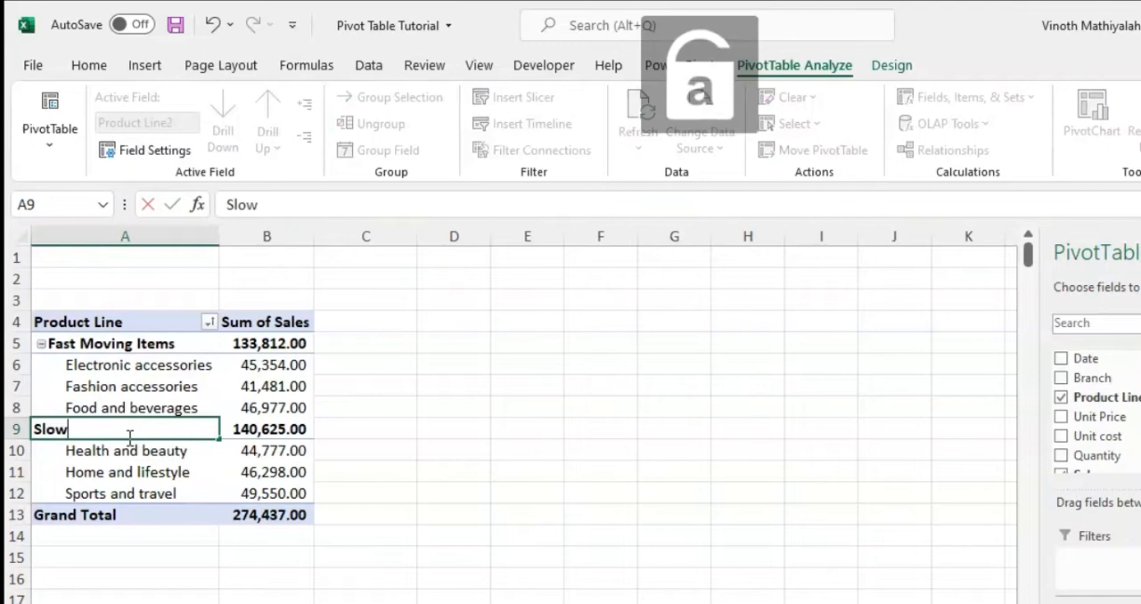
Name the second product group Slow Moving Items and remove the grouped product line field from the pivot rows
type("ng Items")
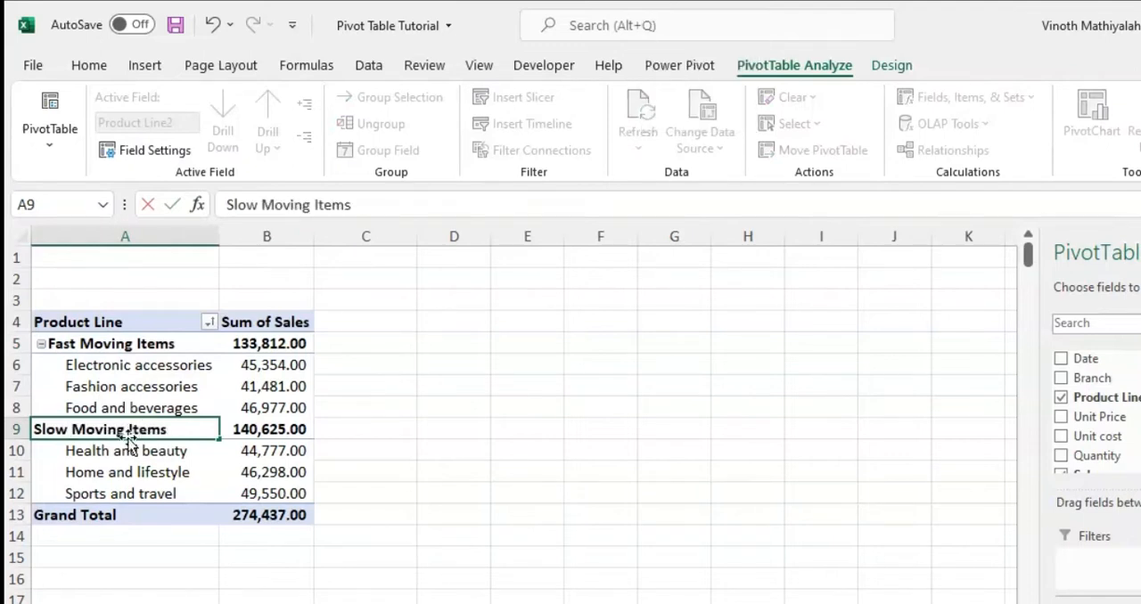
key("Return")
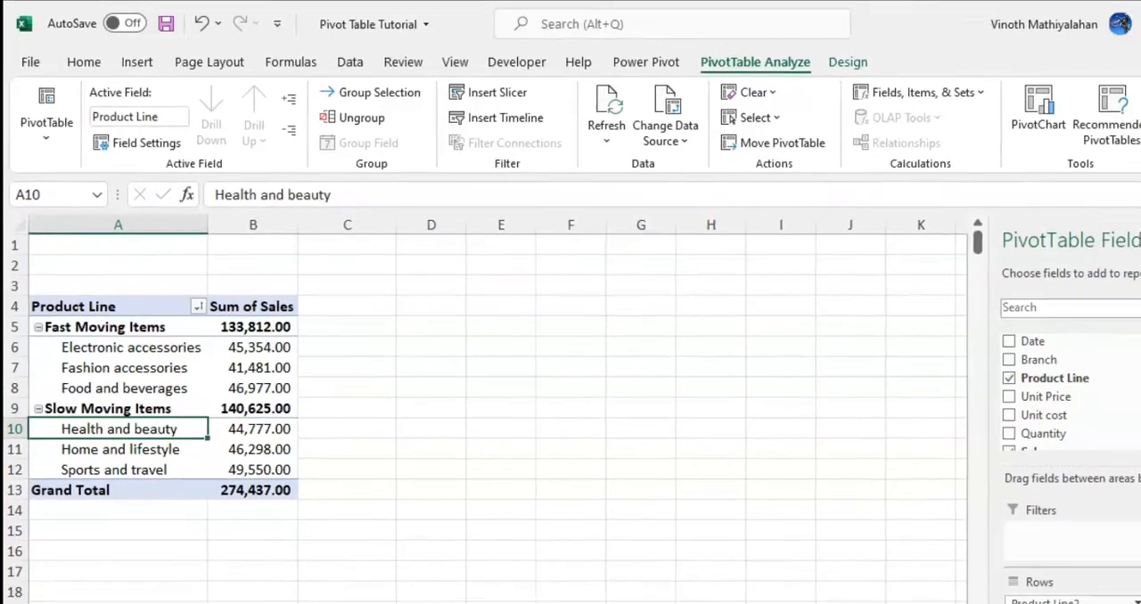
left_click_drag(1052, 603, 859, 542)
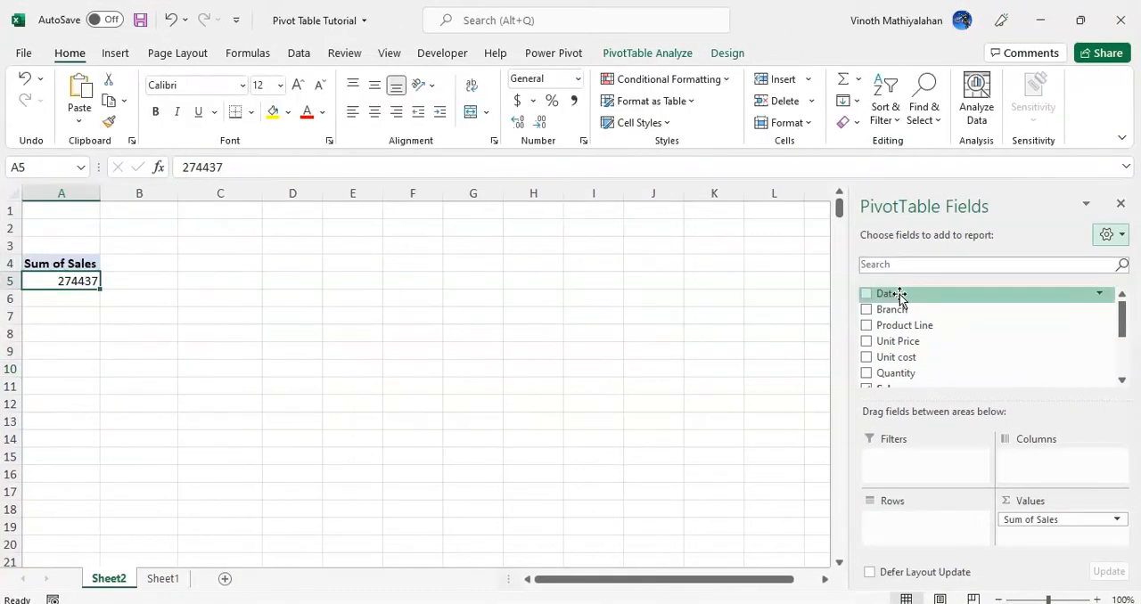
Put Date in the pivot table rows in place of Product Line and undo the automatic month grouping
left_click_drag(898, 297, 927, 526)
left_click(160, 580)
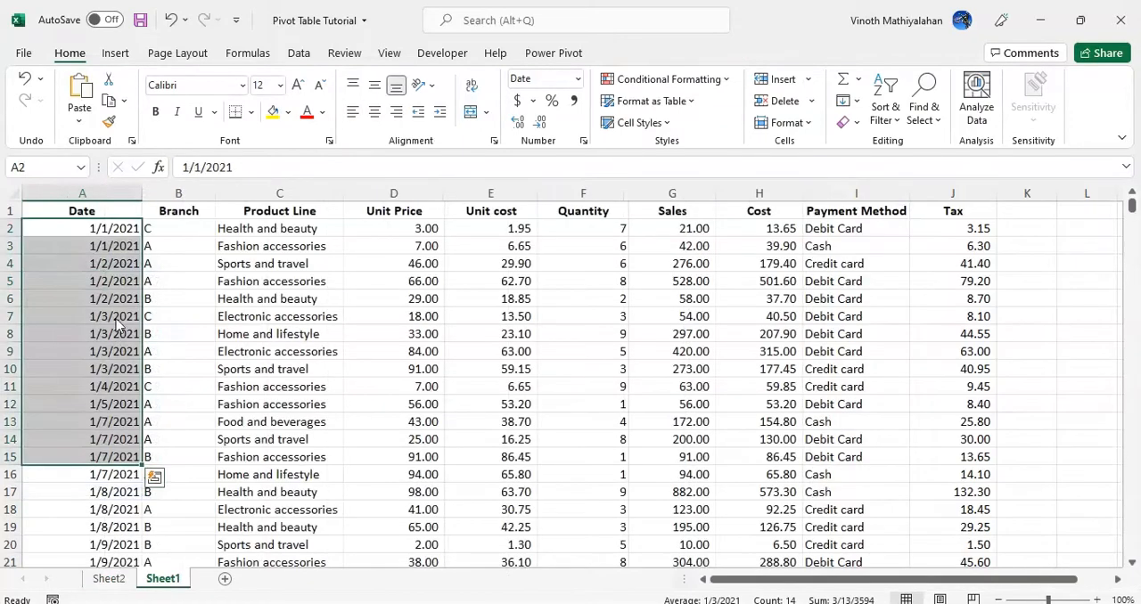
left_click(105, 233)
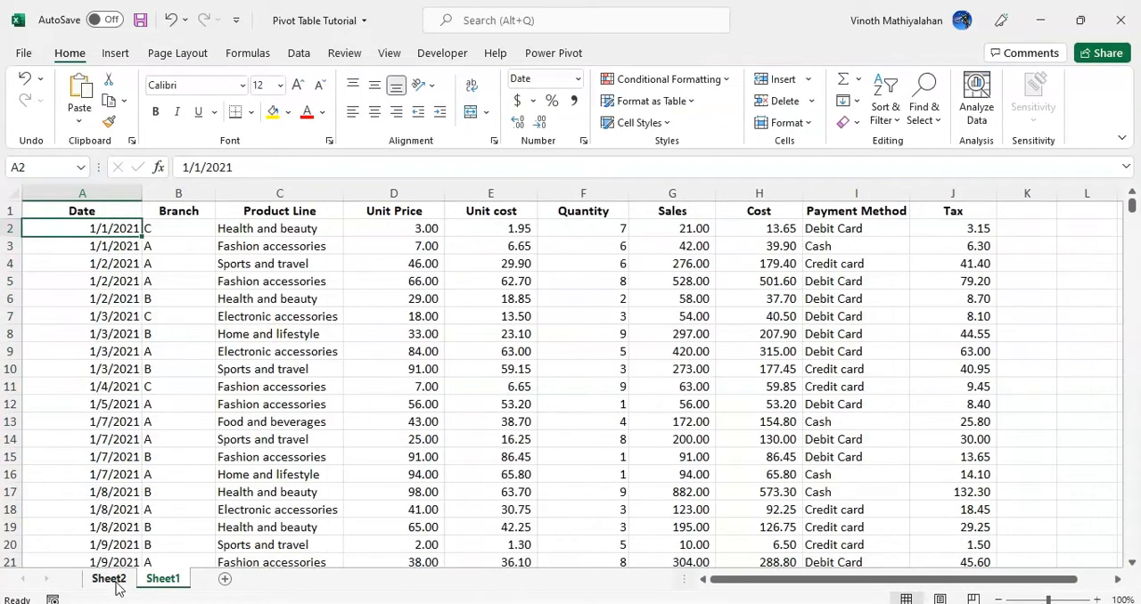
left_click(108, 579)
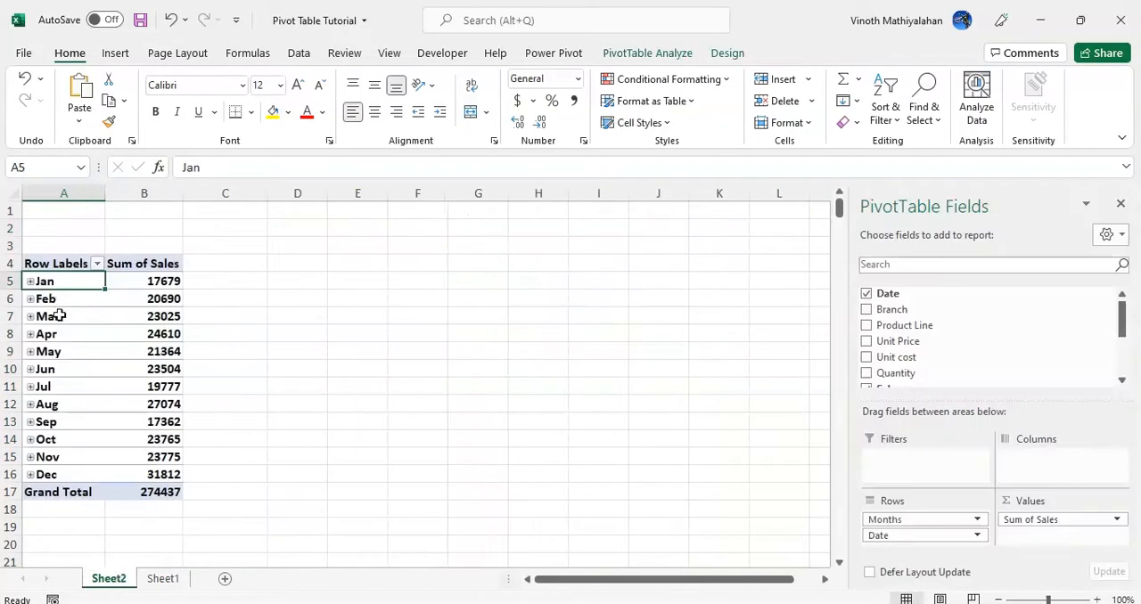
left_click(171, 22)
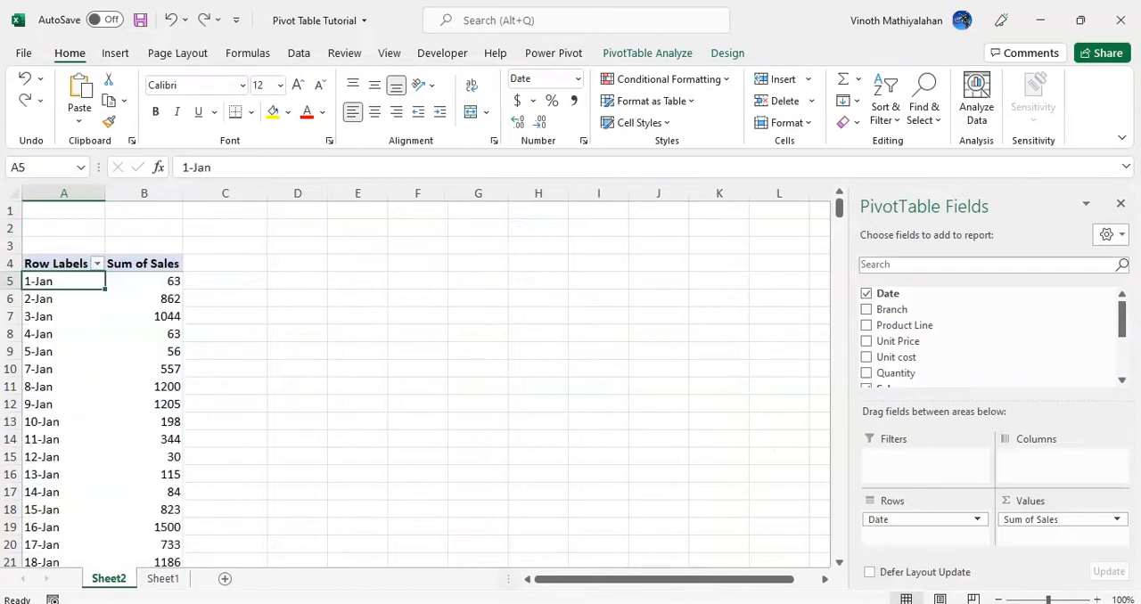
Group the pivot table dates by Quarters only, with Days and Months deselected
left_click(648, 55)
left_click(335, 80)
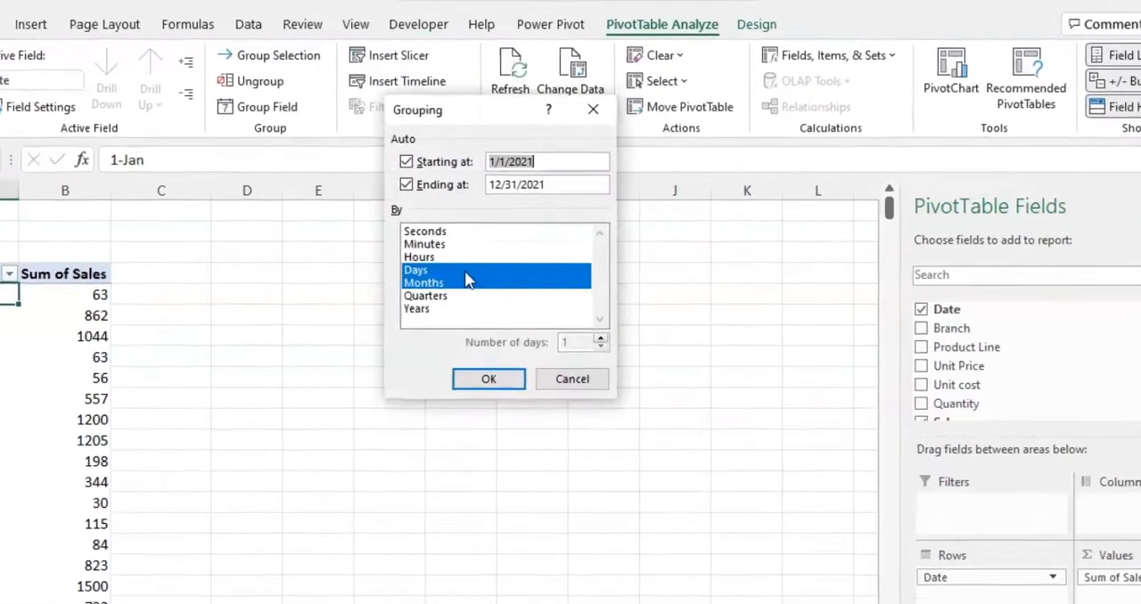
left_click(464, 272)
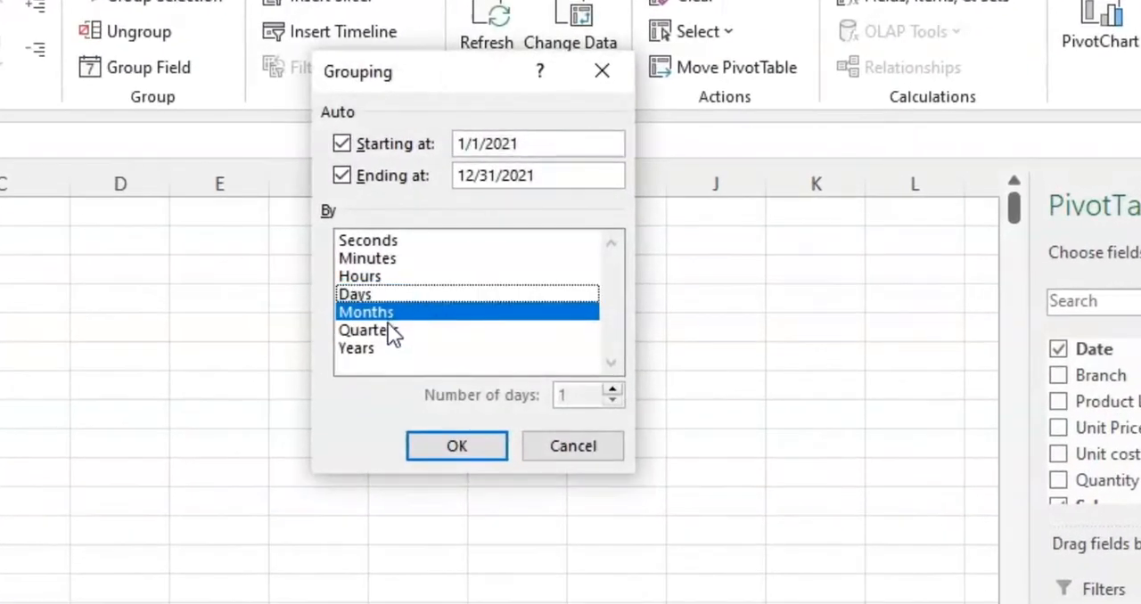
left_click(388, 328)
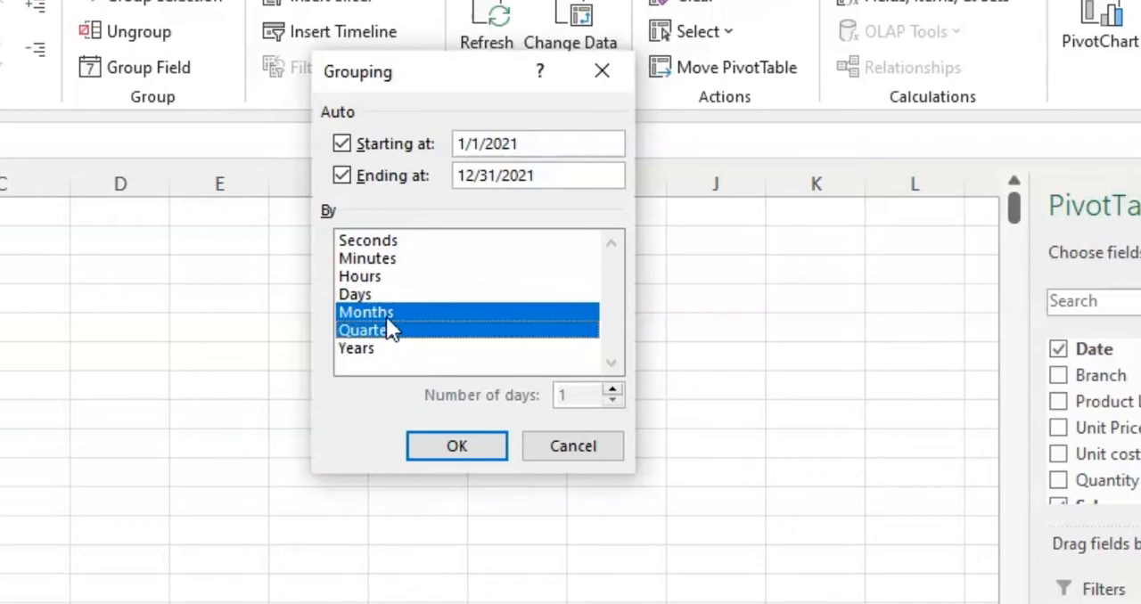
left_click(391, 314)
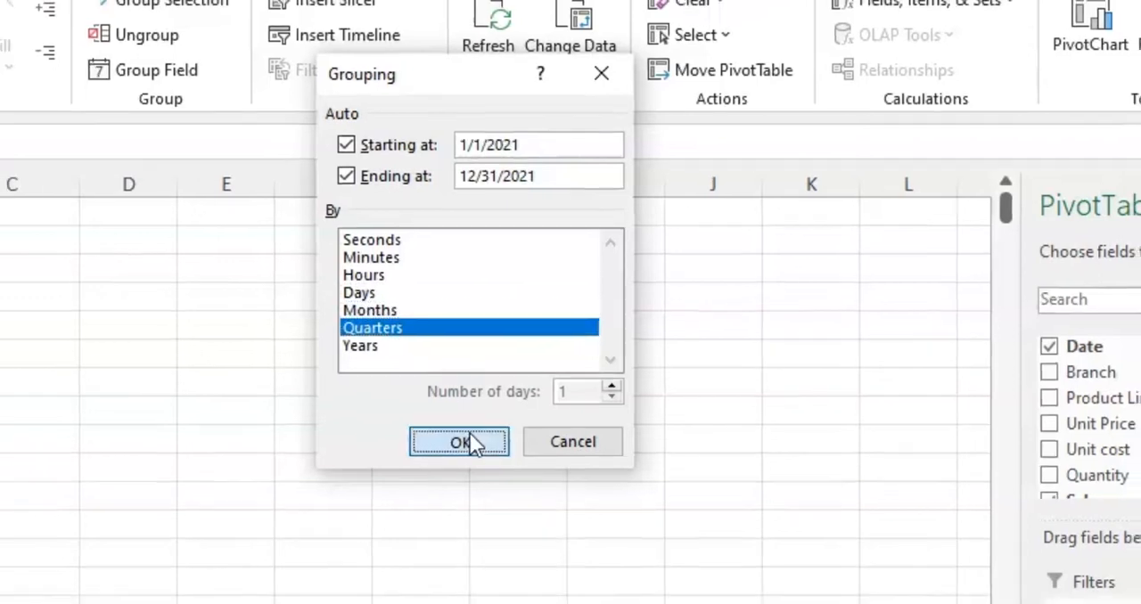
left_click(471, 443)
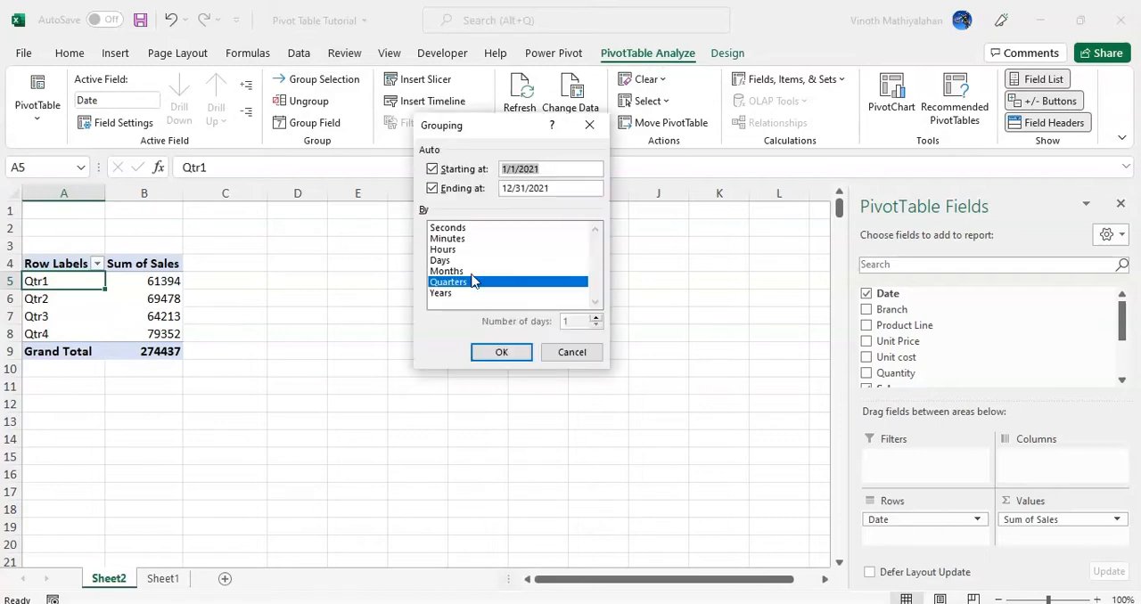
Regroup the dates by both Months and Quarters, and reduce the grouping to Months only
left_click(447, 271)
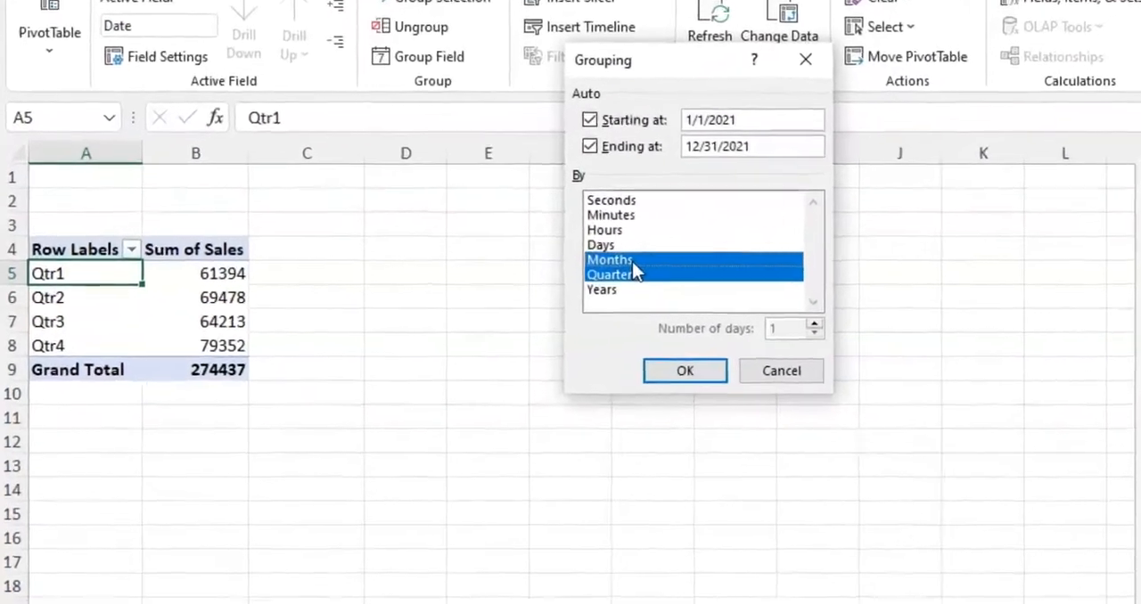
left_click(735, 375)
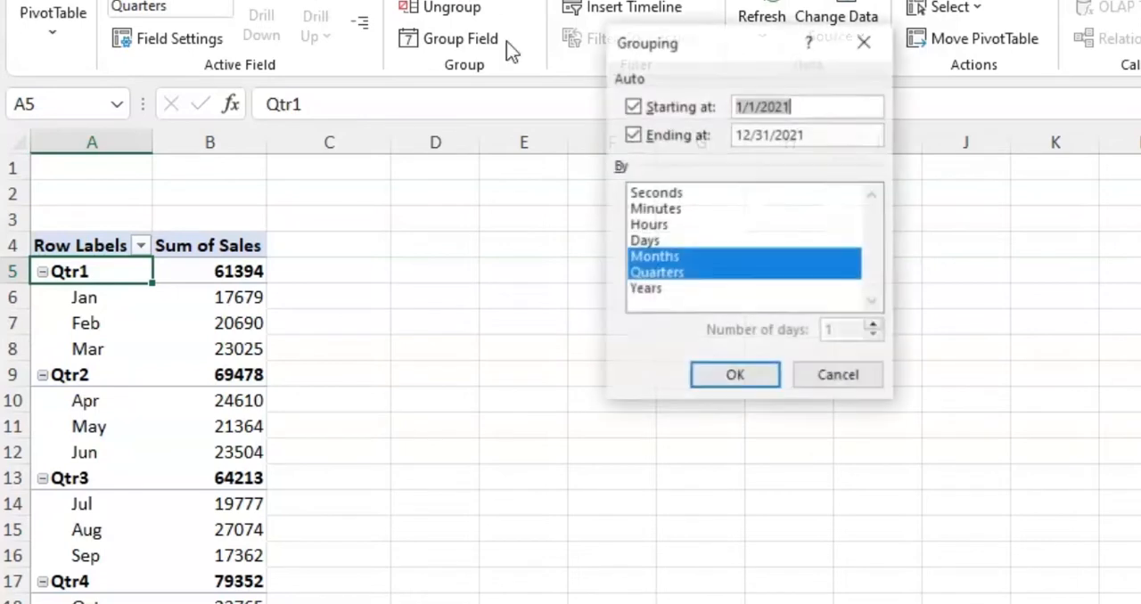
left_click(673, 274)
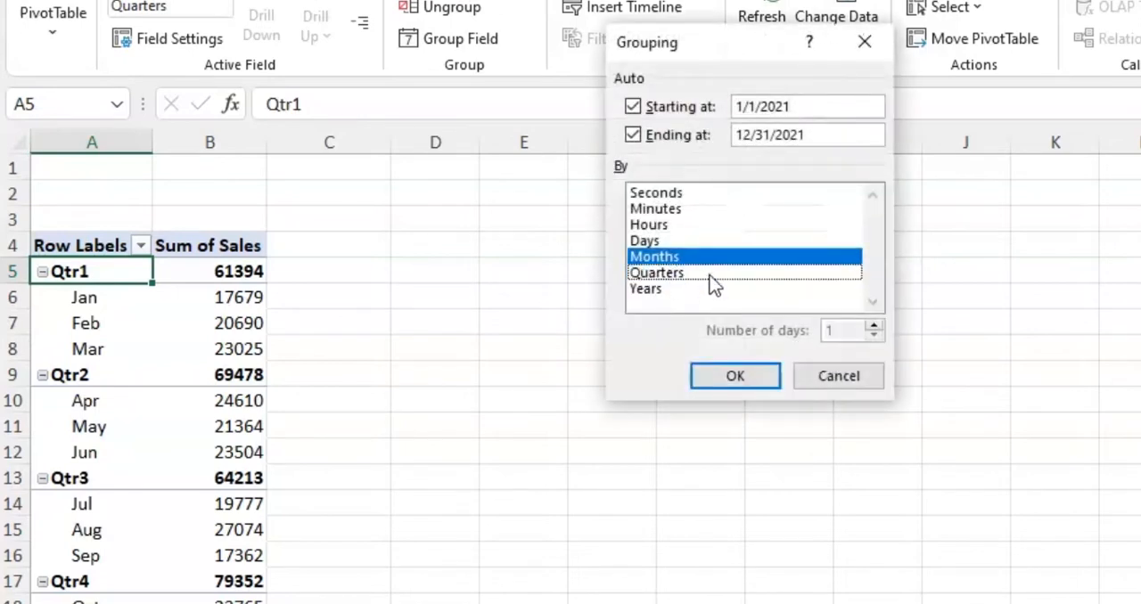
left_click(723, 382)
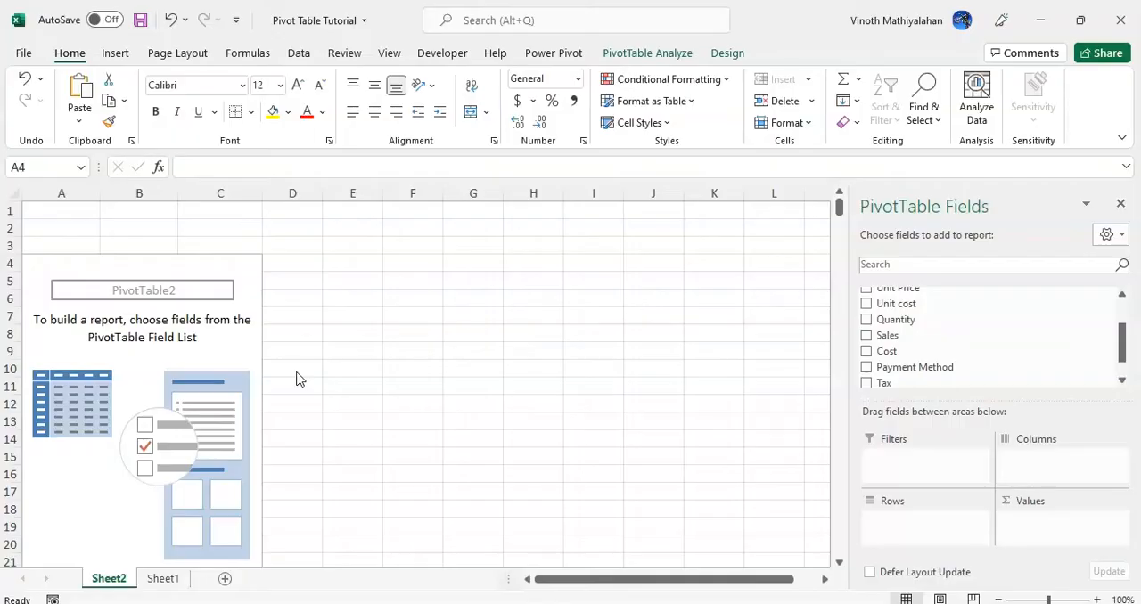
Add the Sales field to both the rows and the values of the empty pivot table
left_click(902, 337)
left_click_drag(894, 336, 1057, 528)
left_click(124, 318)
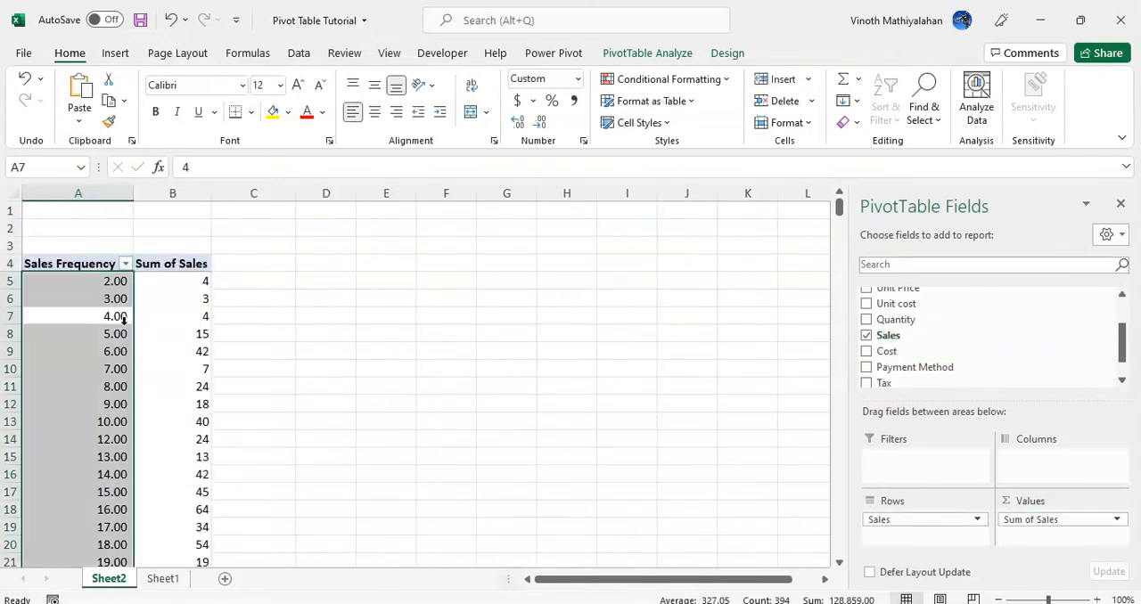
Group the sales row values from 2 to 980 in intervals of 200
left_click(102, 356)
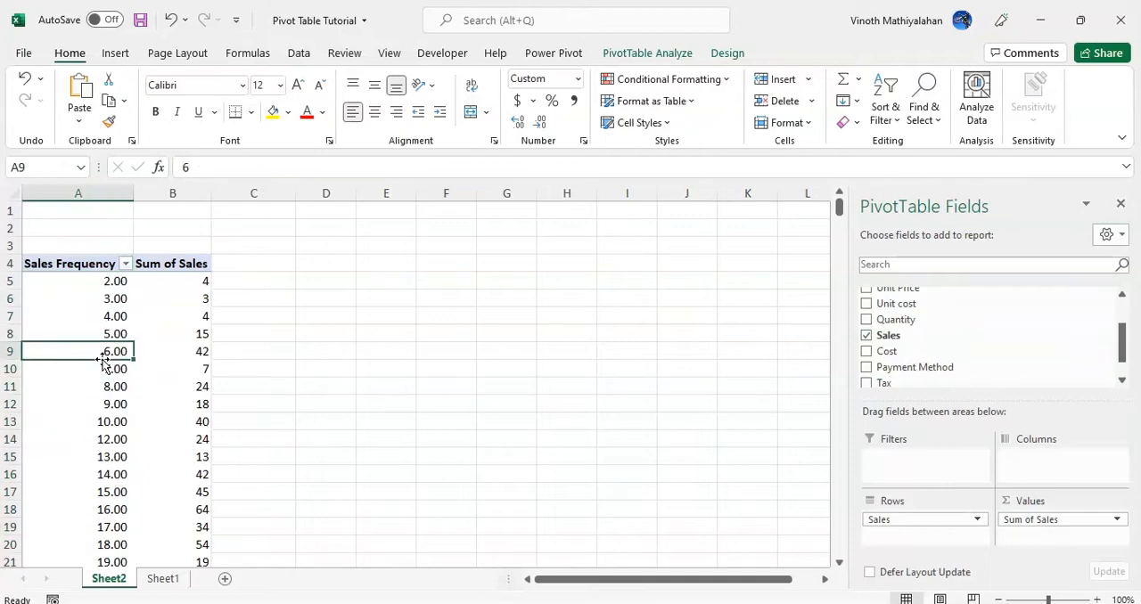
left_click(649, 55)
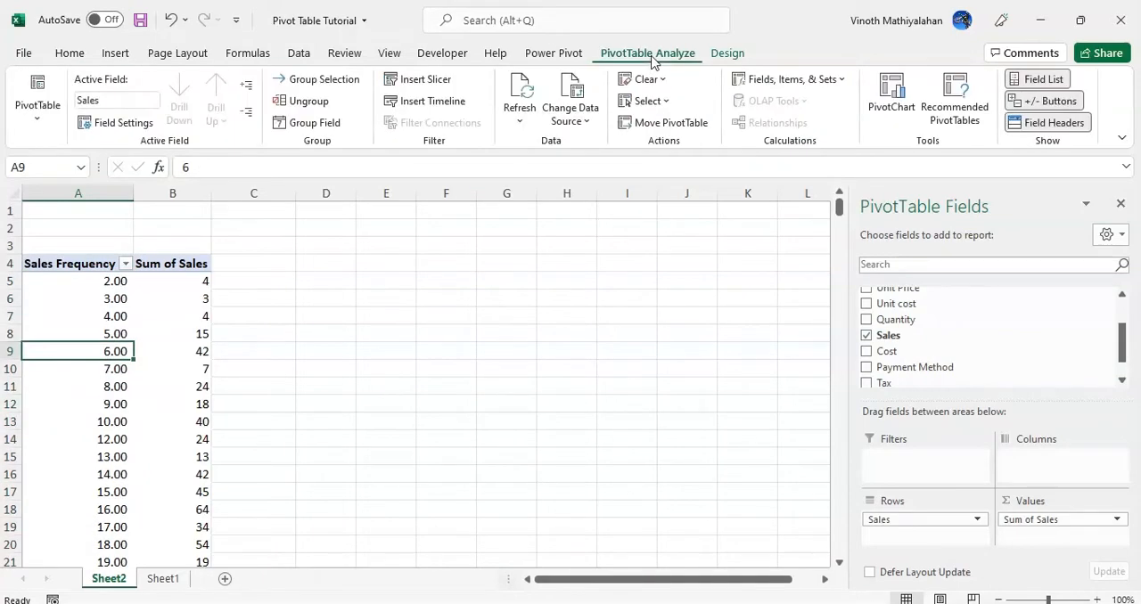
left_click(305, 85)
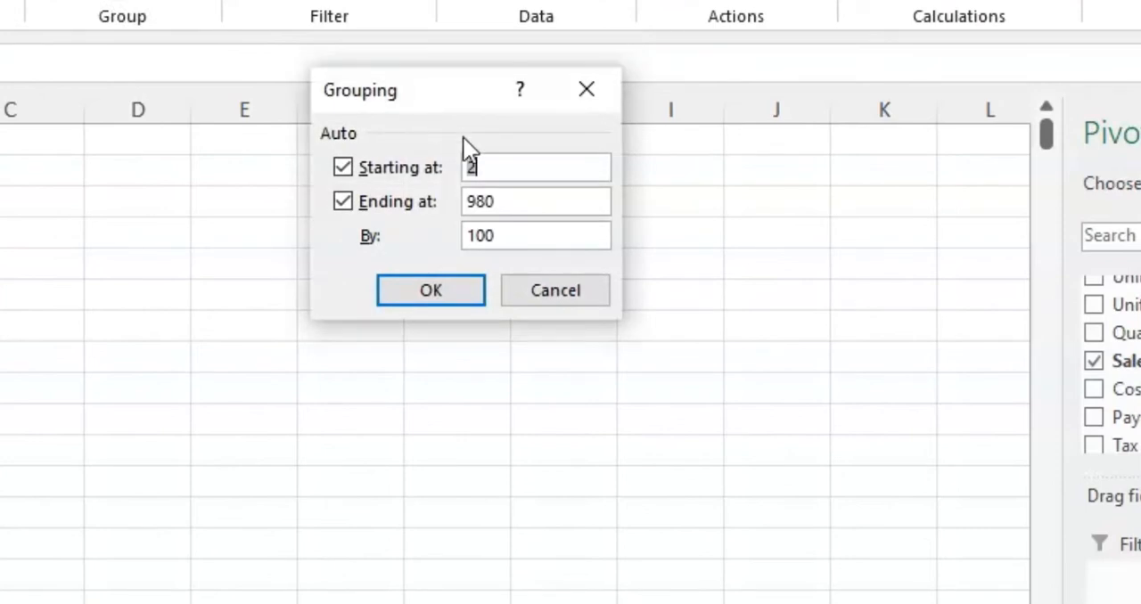
left_click(510, 201)
double_click(510, 235)
type("200")
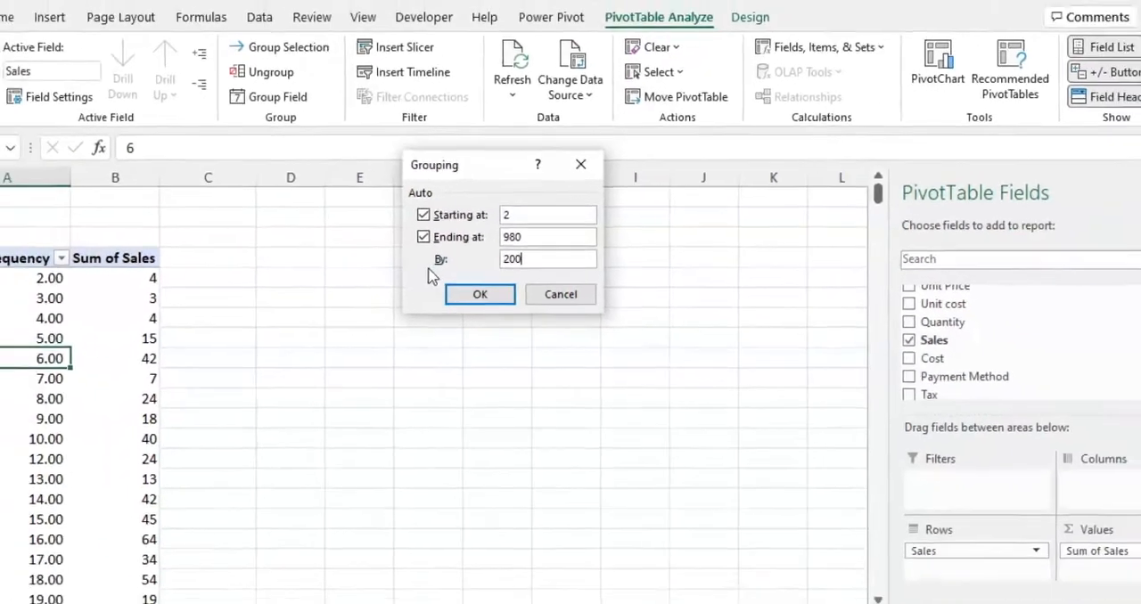
left_click(477, 294)
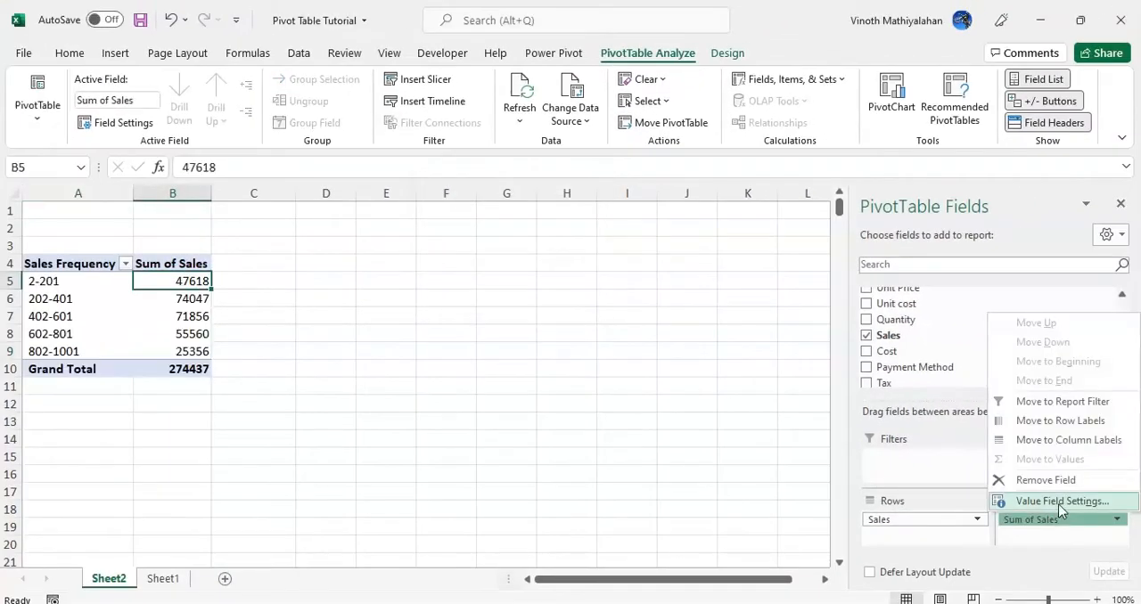
Summarize the Sum of Sales value field by Count instead of Sum
left_click(1140, 535)
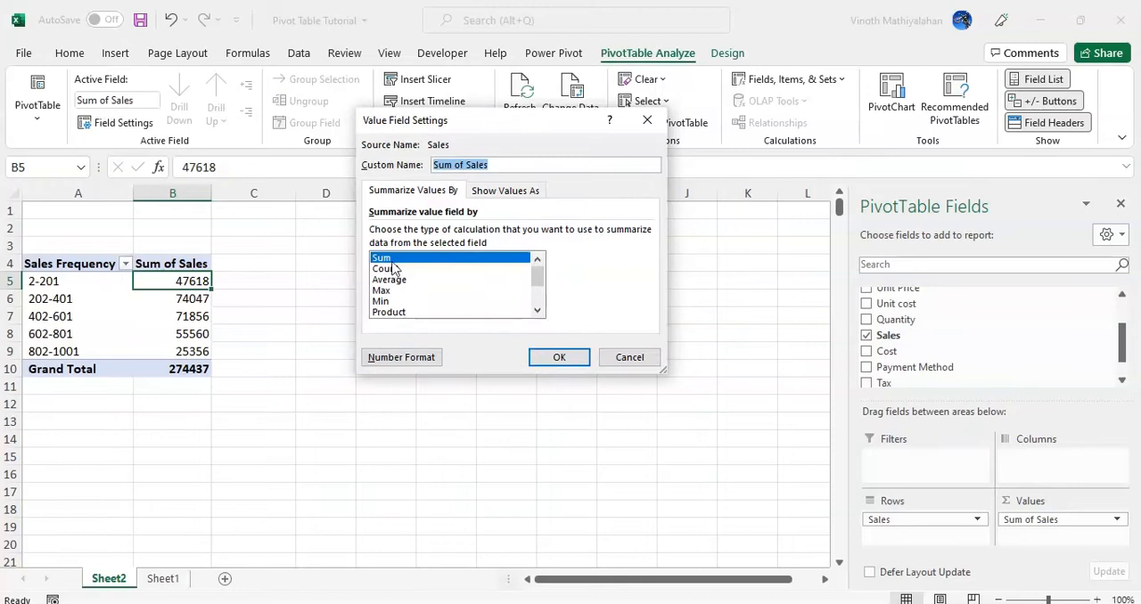
left_click(390, 270)
left_click(574, 354)
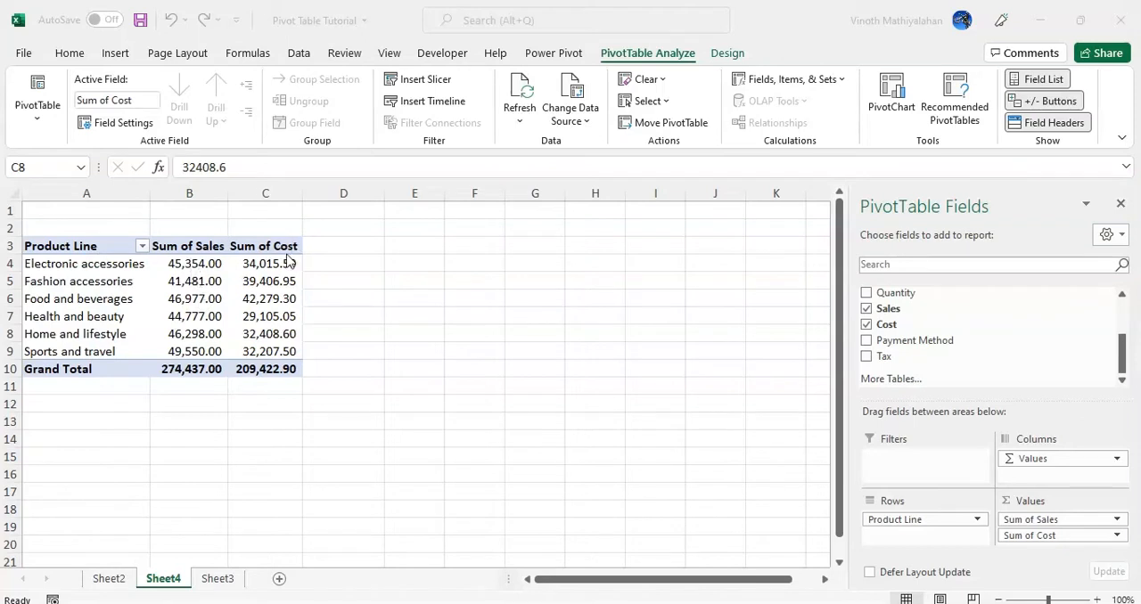
Start a calculated field named Profit in the pivot table of sales and cost by product line
left_click(265, 296)
left_click(270, 280)
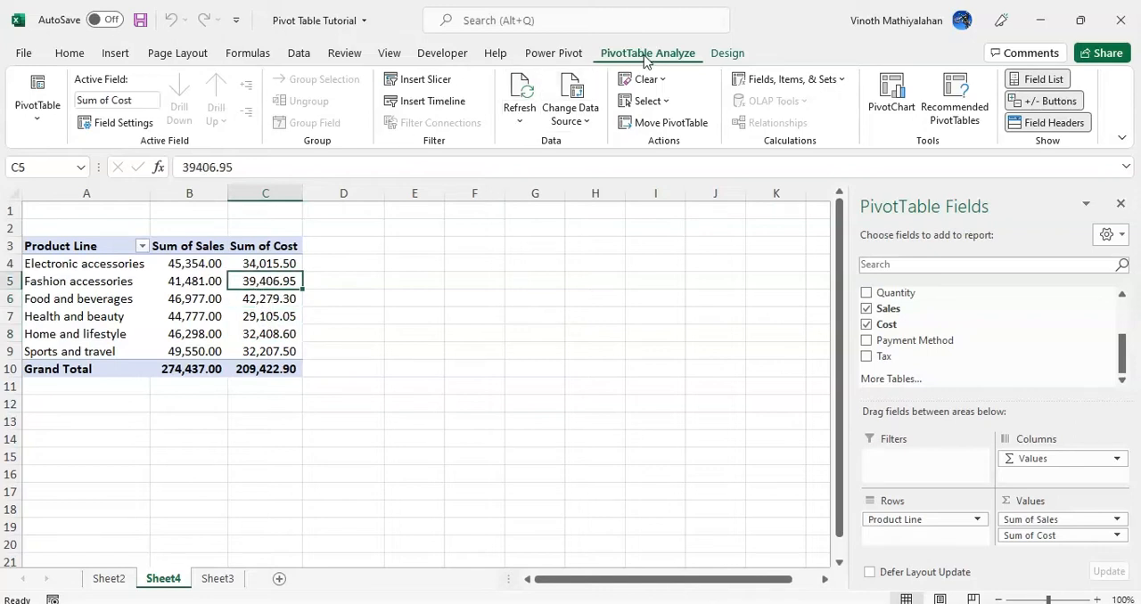
left_click(779, 82)
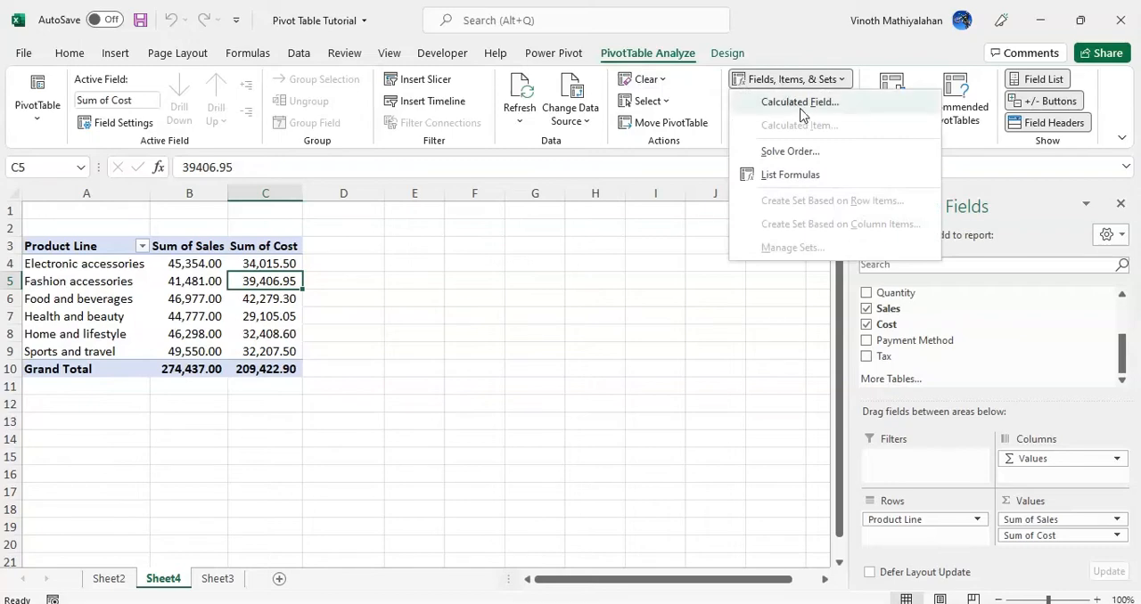
left_click(796, 102)
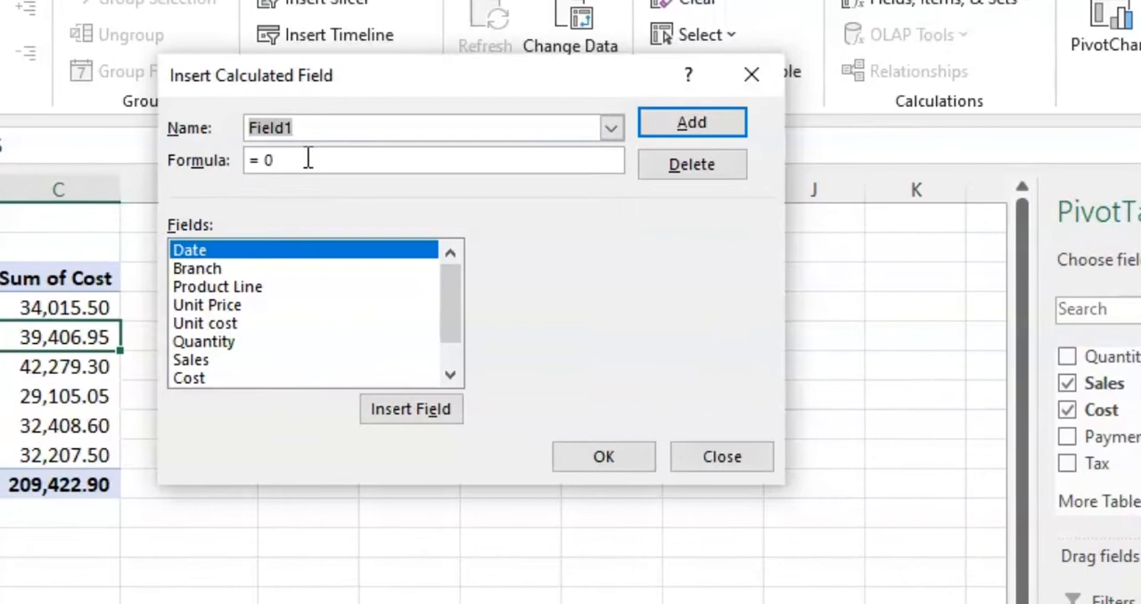
type("Profit")
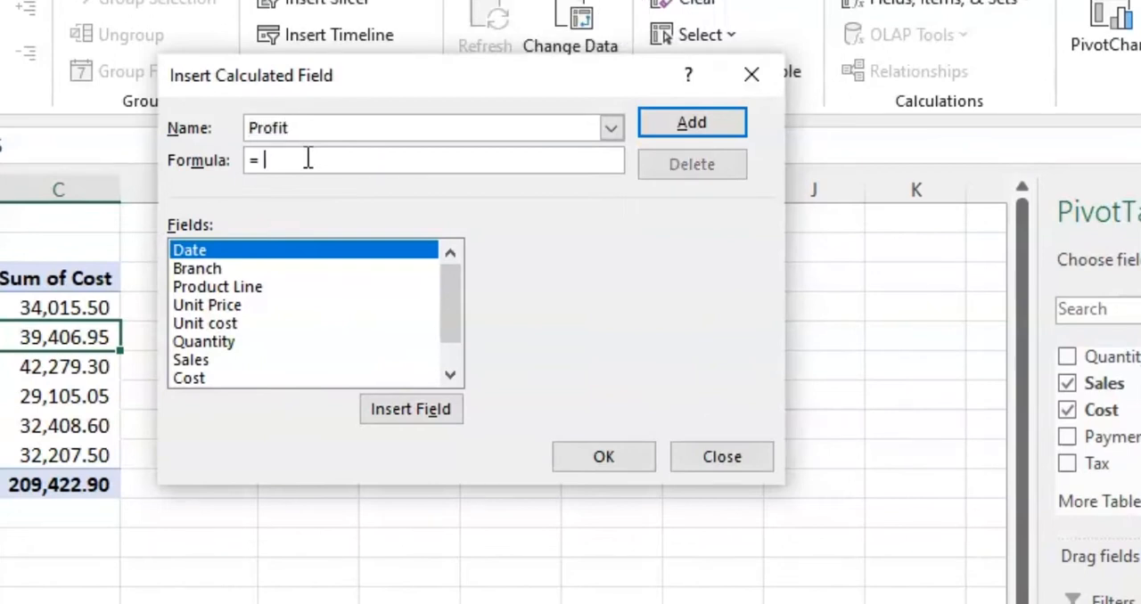
Define the Profit formula as Sales-Cost and insert the calculated field into the pivot table
left_click(237, 357)
double_click(237, 357)
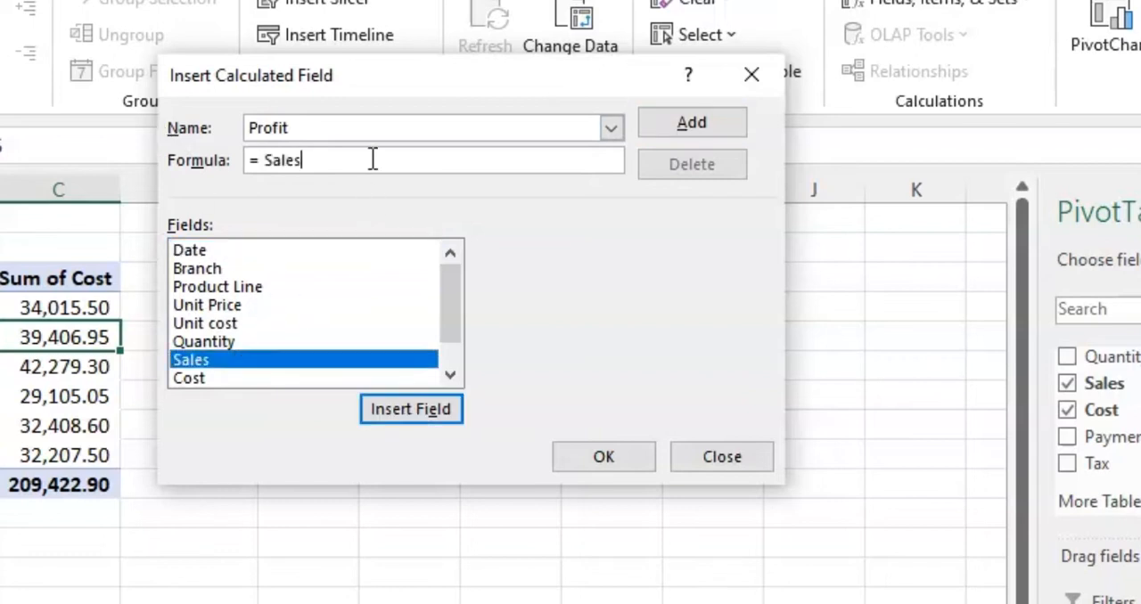
type("-")
double_click(219, 378)
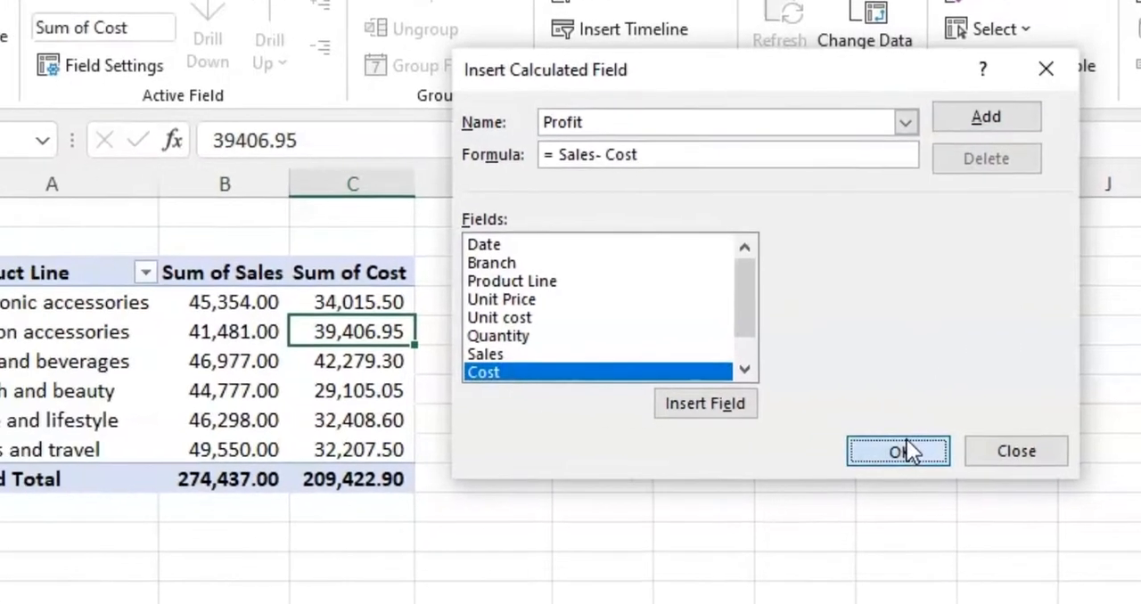
left_click(622, 455)
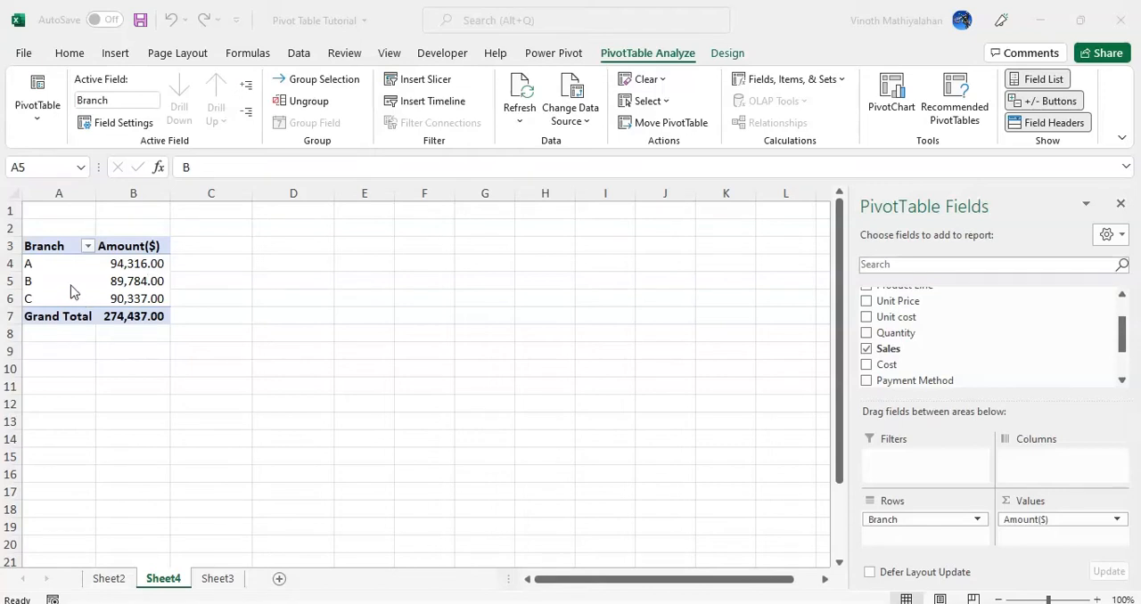
Start a calculated item named Branch A commission in the Branch field of the pivot table
left_click(46, 266)
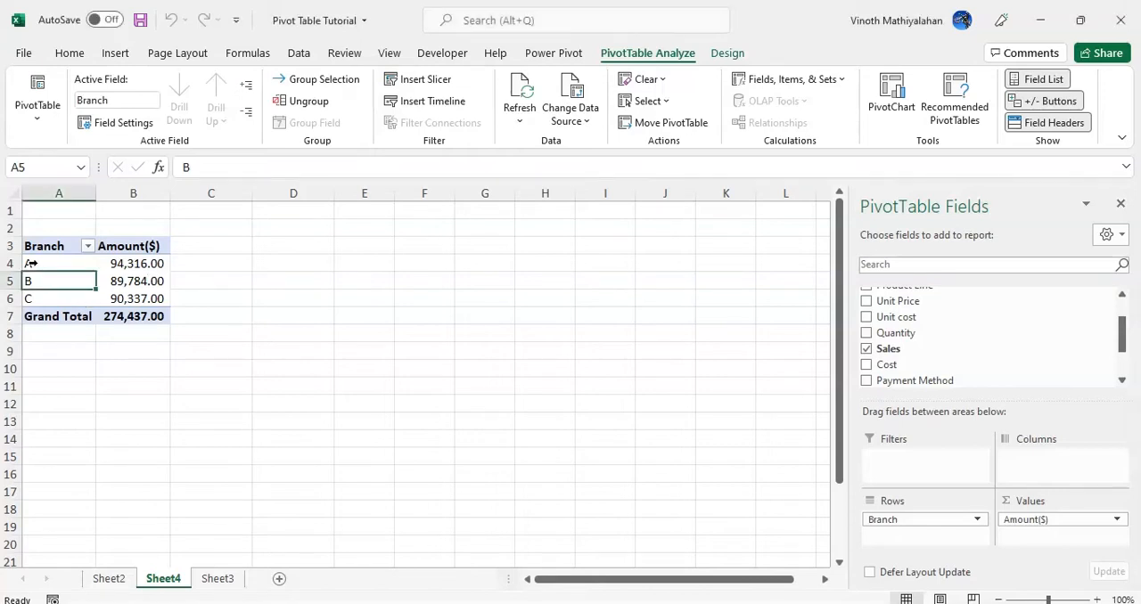
left_click(51, 265)
left_click(52, 285)
left_click(775, 80)
left_click(797, 129)
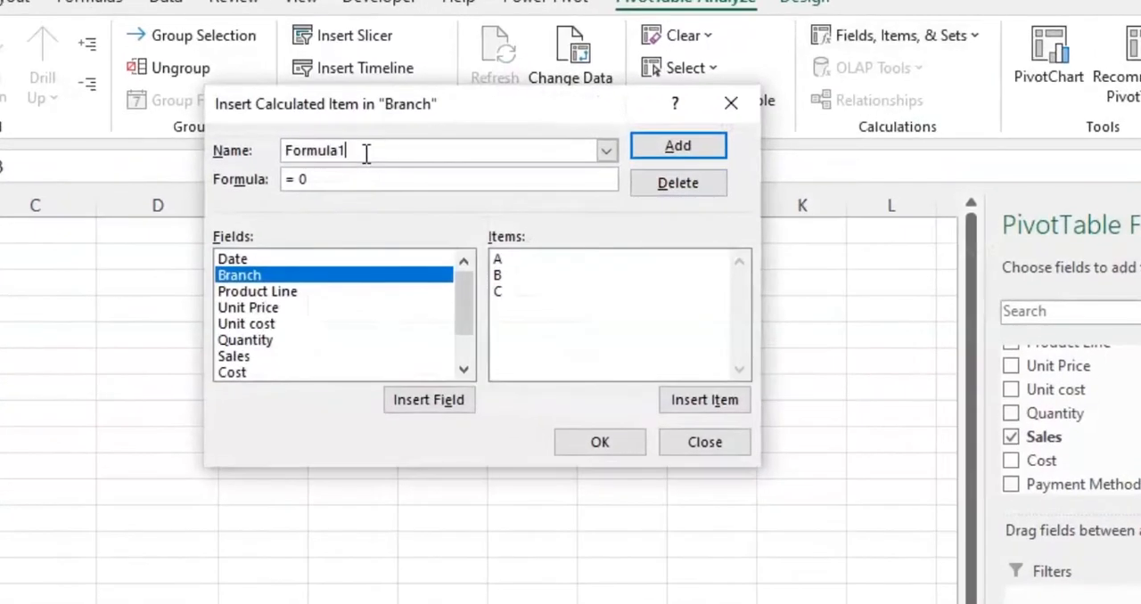
left_click_drag(365, 153, 218, 148)
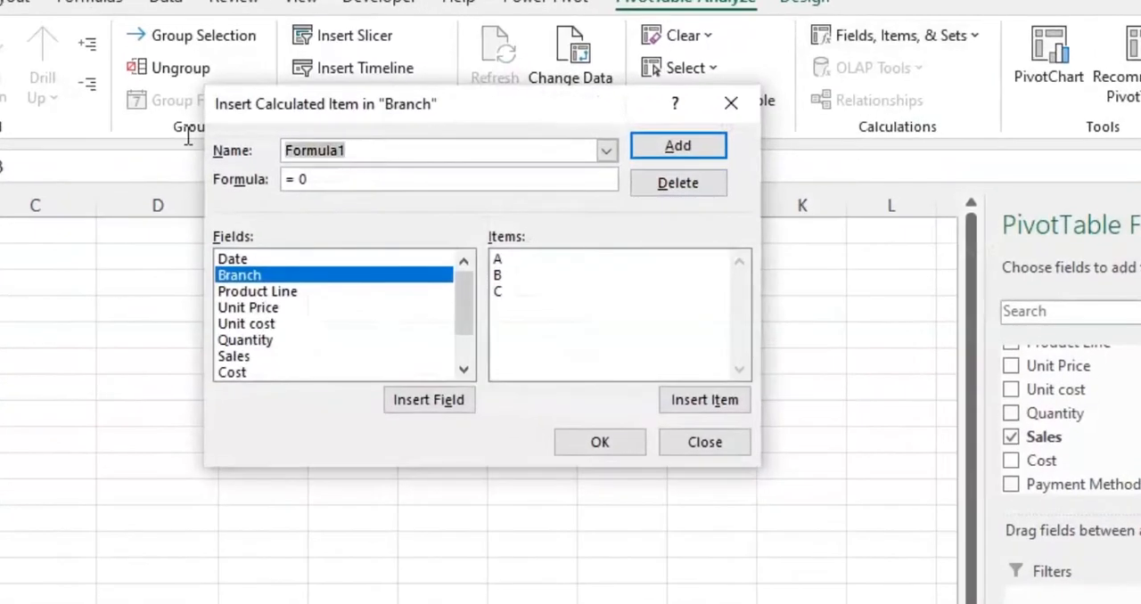
type("Bran")
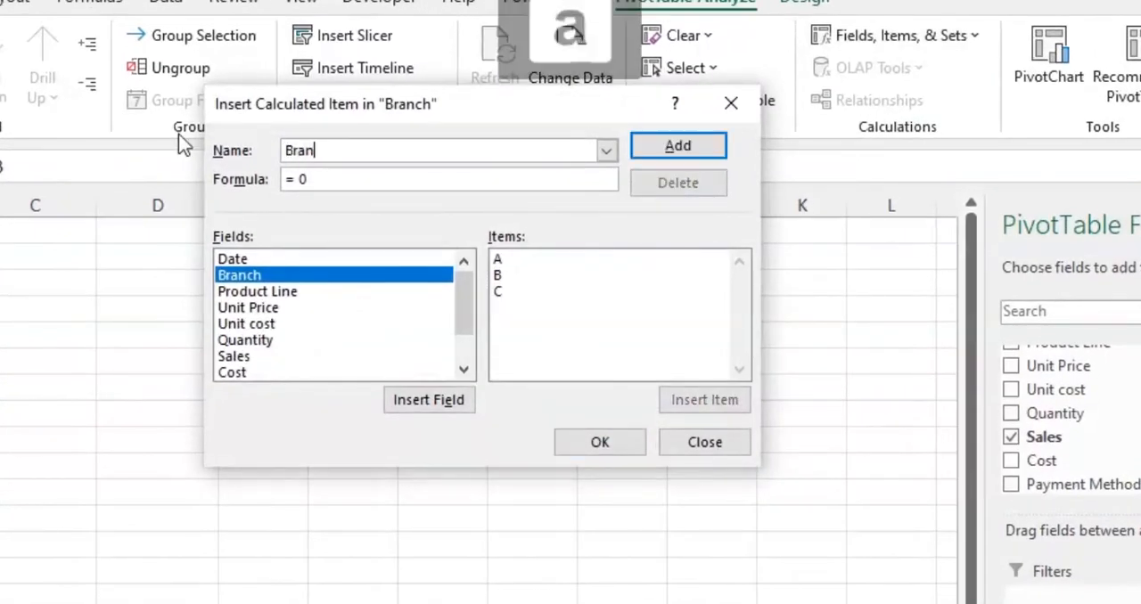
type("ch A commission")
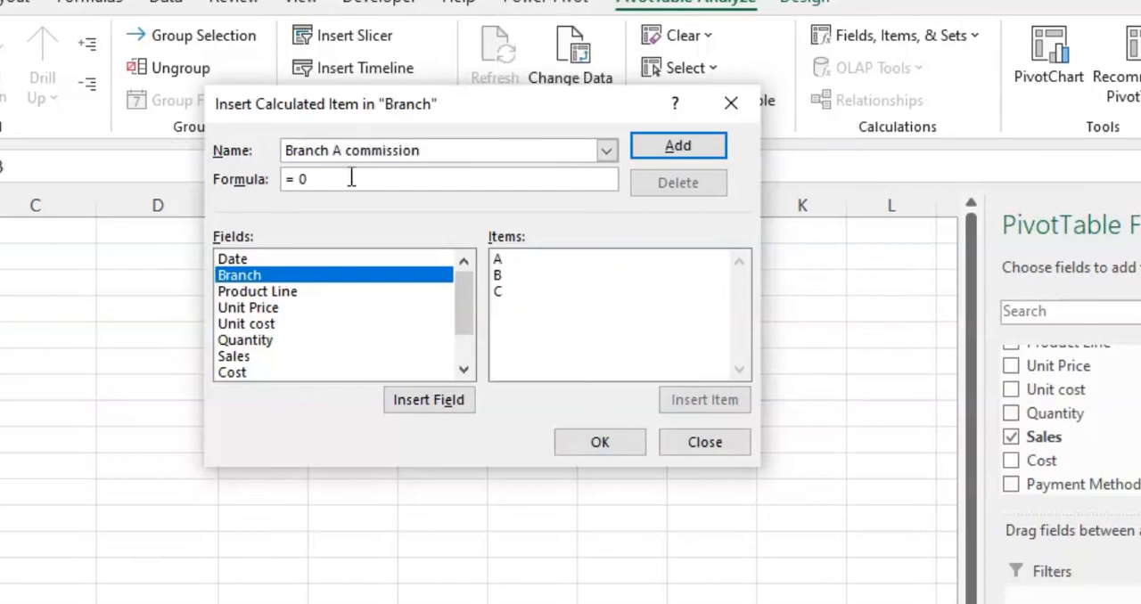
Define the Branch A commission formula as A*1% and insert the calculated item into the pivot table
double_click(505, 259)
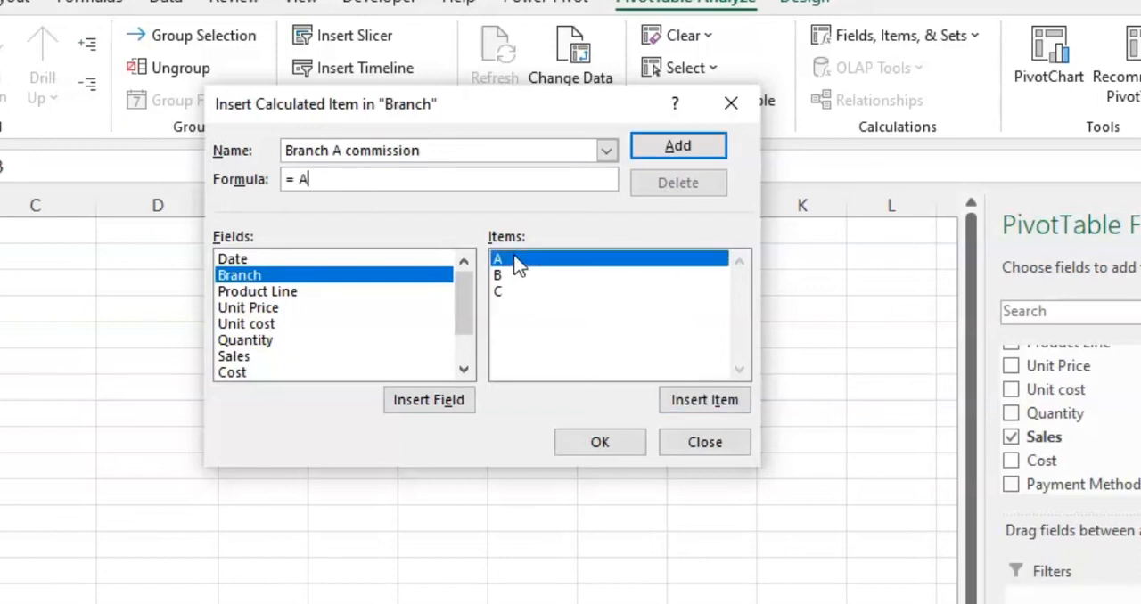
type("*1")
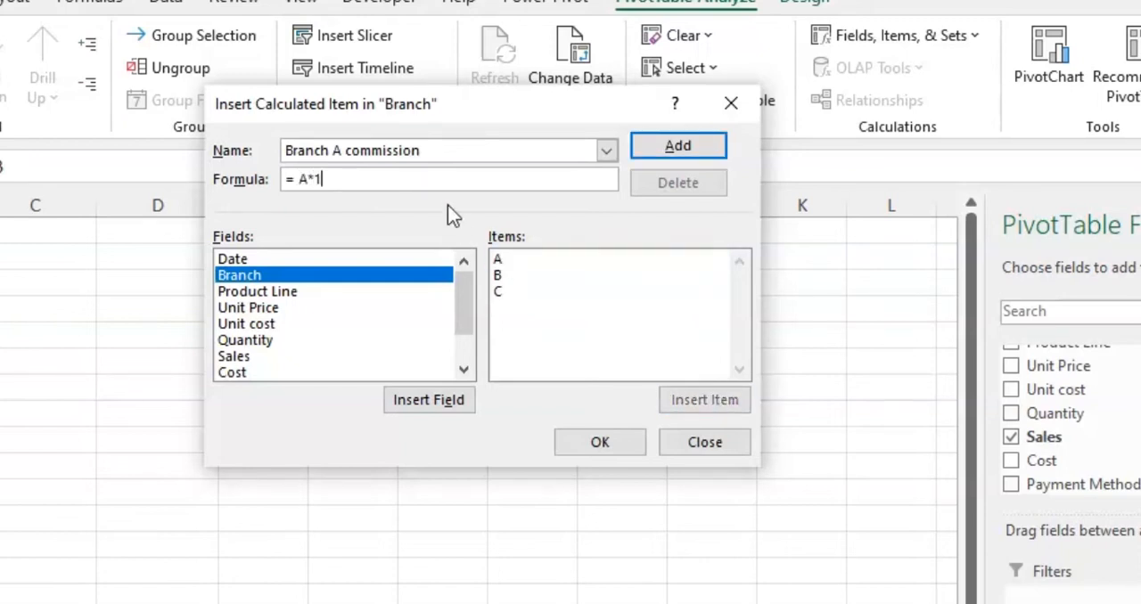
type("%")
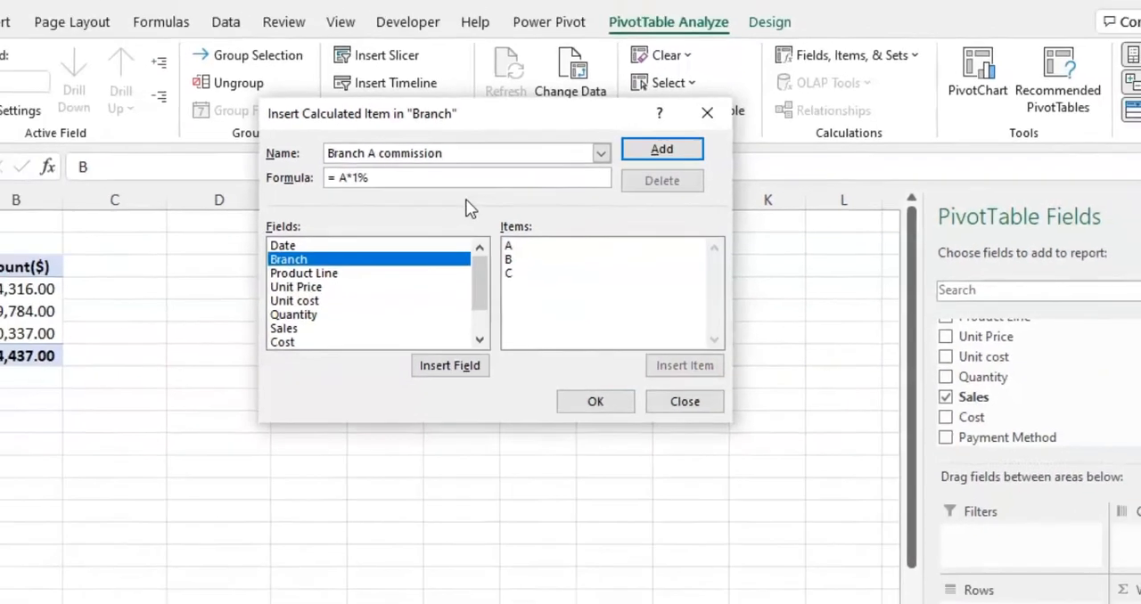
left_click(600, 442)
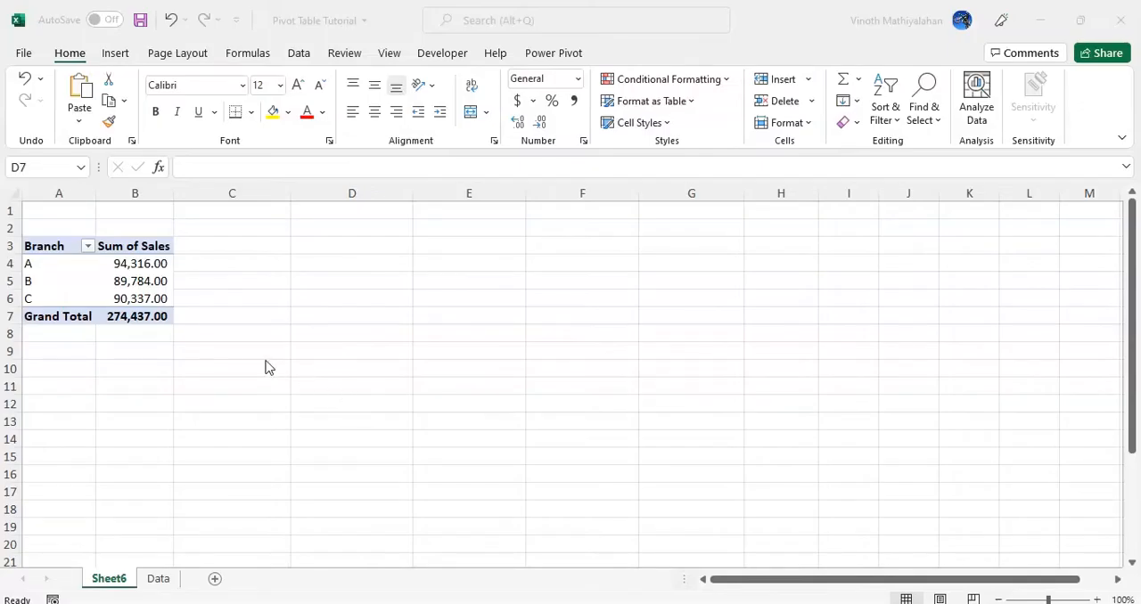
Insert a Product Line slicer for the branch sales pivot table and place it beside the table
left_click(56, 298)
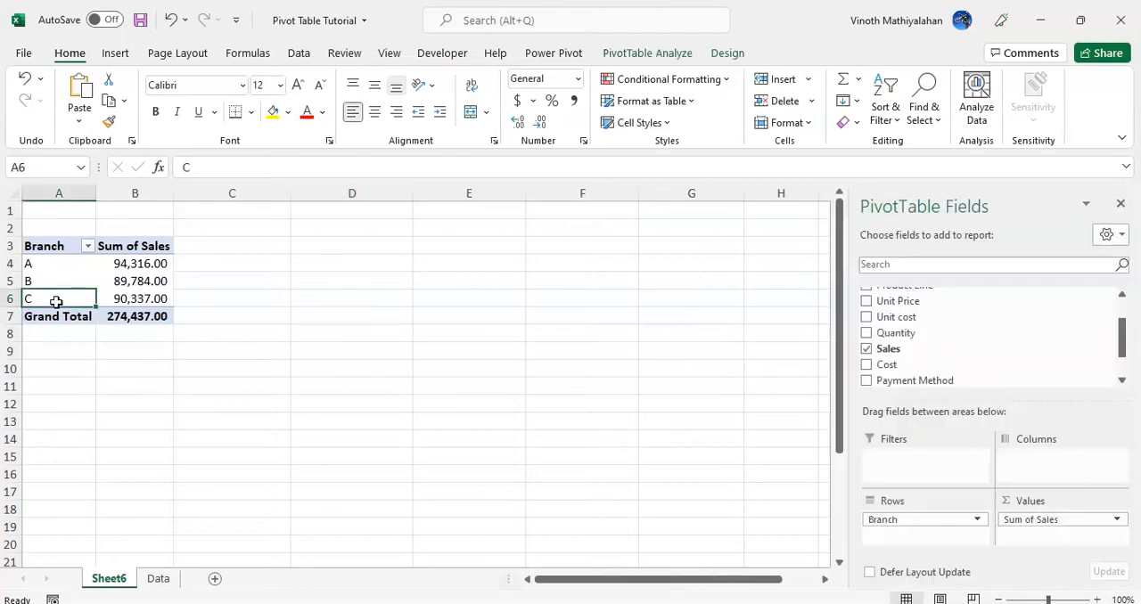
left_click(647, 53)
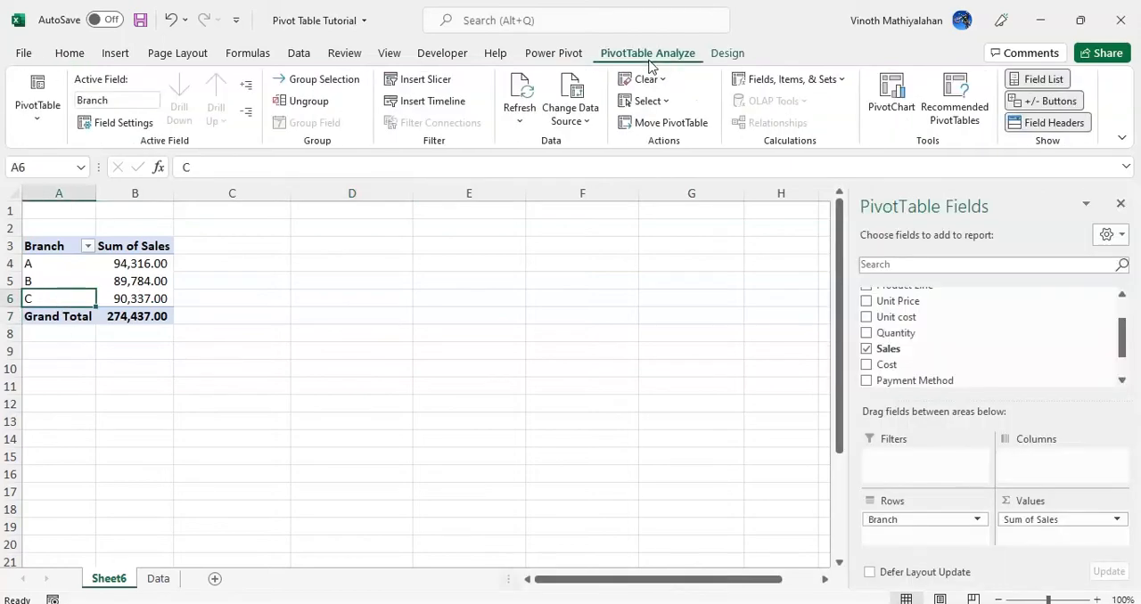
left_click(431, 84)
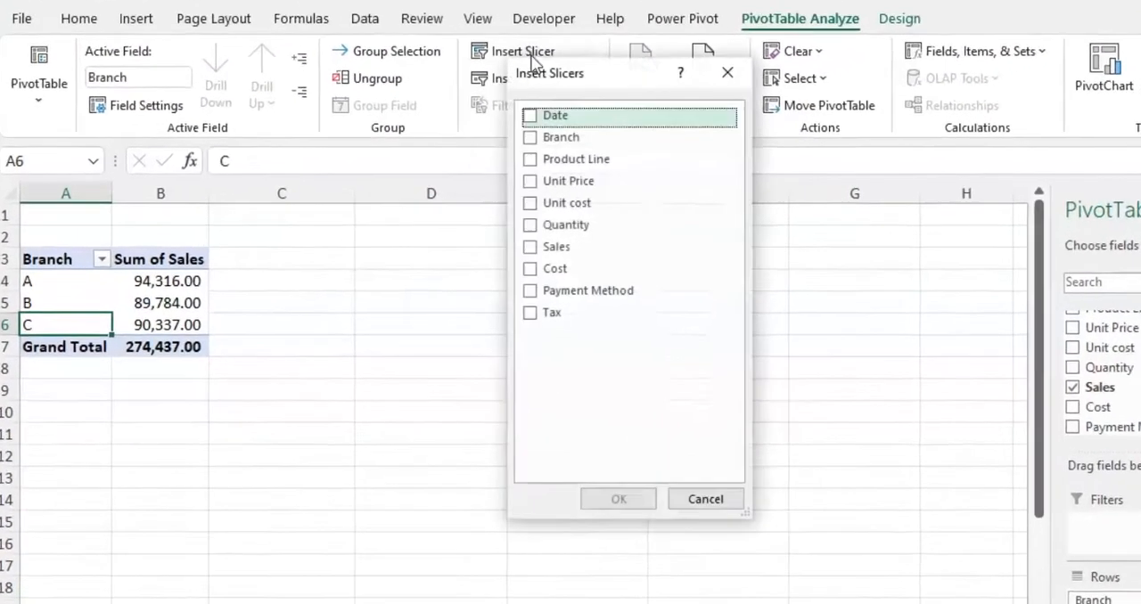
left_click(575, 158)
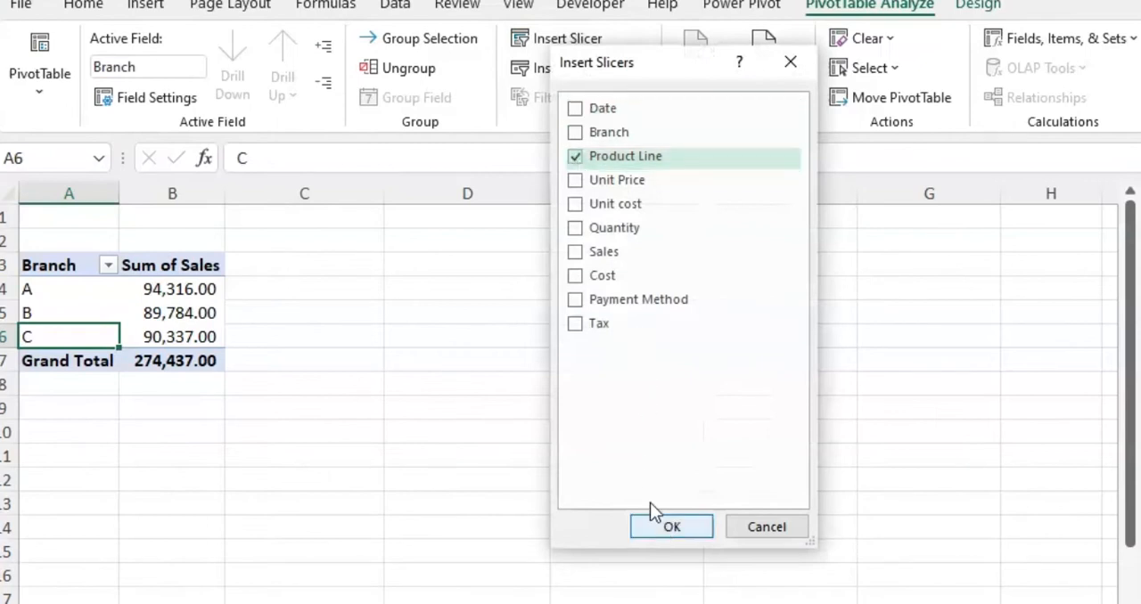
left_click(670, 527)
left_click_drag(545, 329, 463, 254)
Filter the pivot table by single product lines with the slicer, from Food and beverages through Sports and travel to Fashion accessories, and clear the filter
left_click(479, 356)
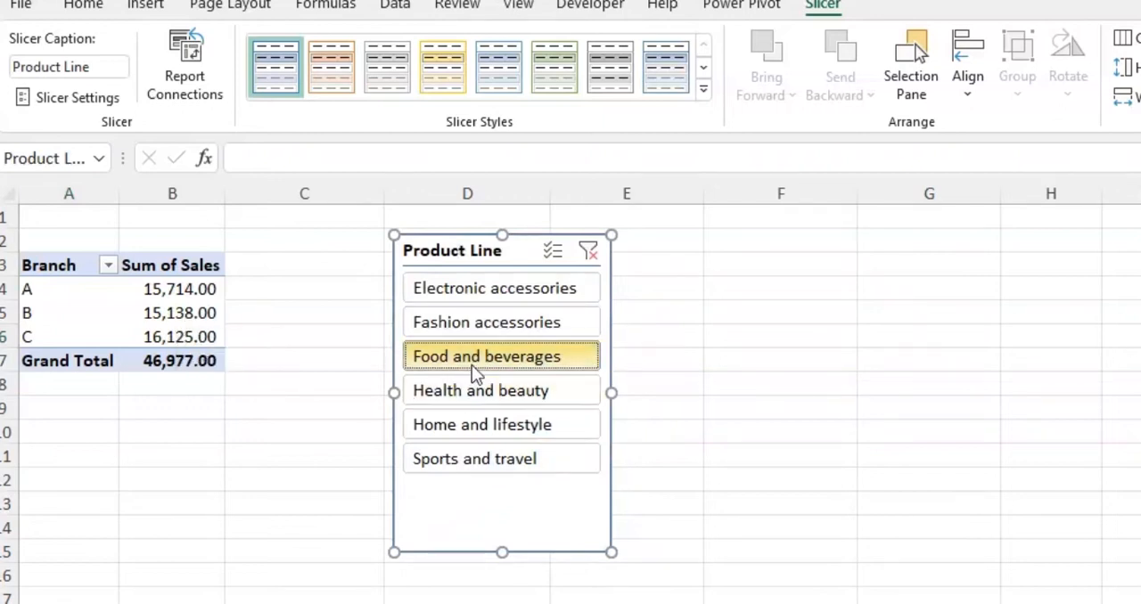
left_click(483, 394)
left_click(489, 424)
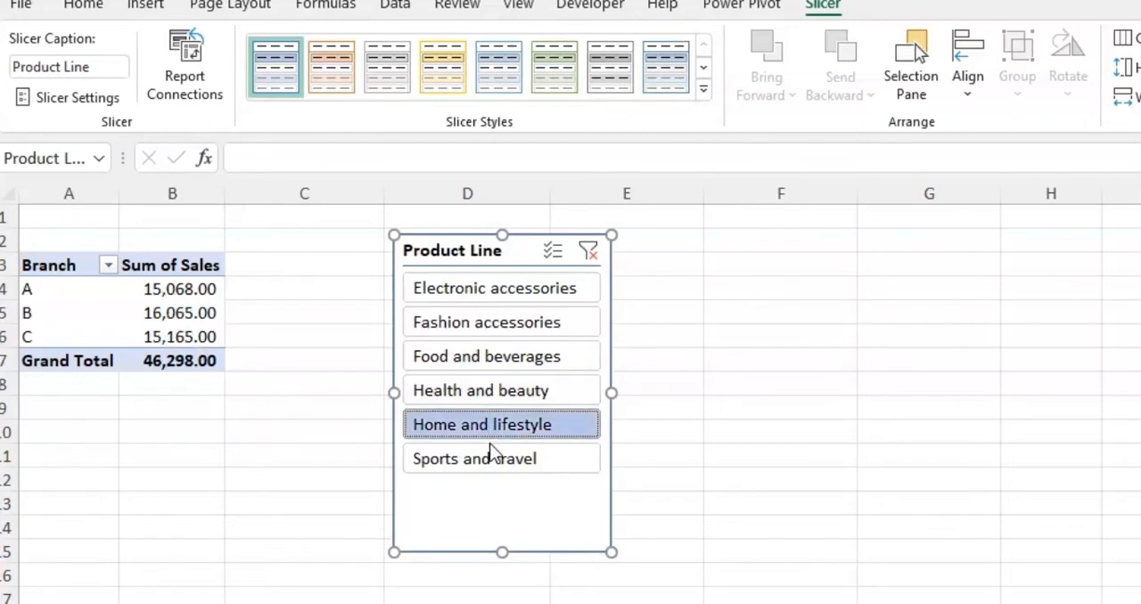
left_click(484, 456)
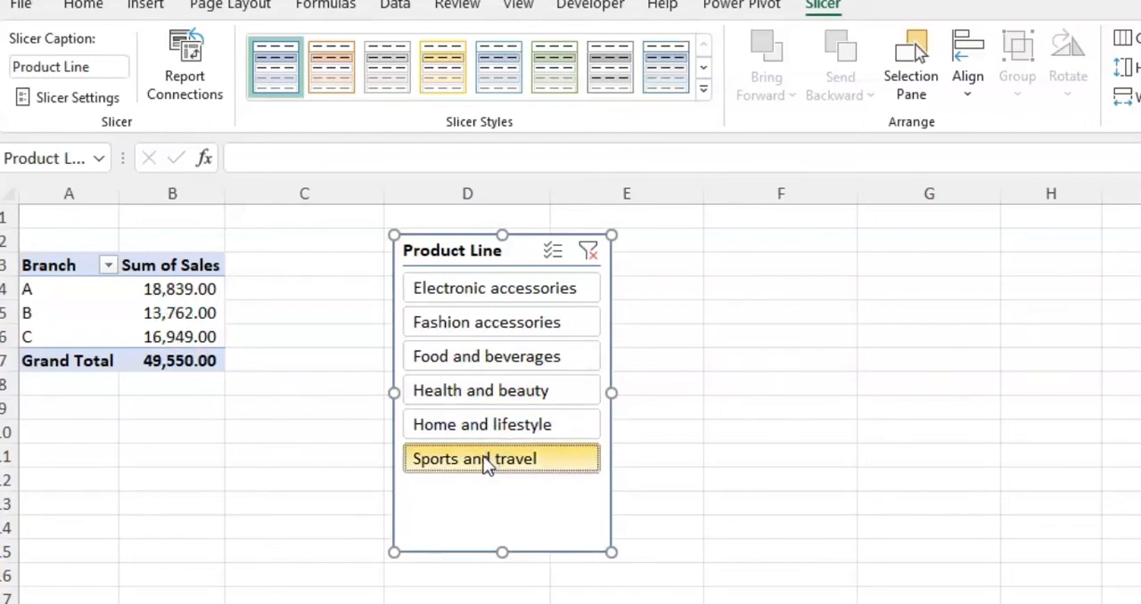
left_click(496, 358, "ctrl")
left_click(504, 326, "ctrl")
left_click(591, 256)
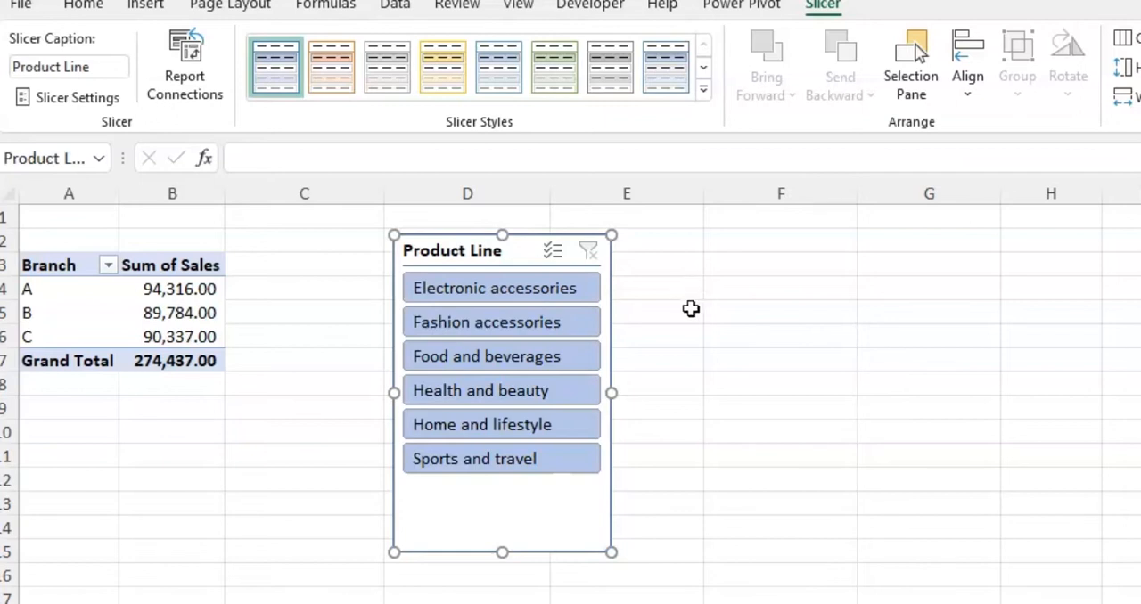
Insert a second slicer for Payment Method on the branch sales pivot table
left_click(193, 430)
left_click(182, 290)
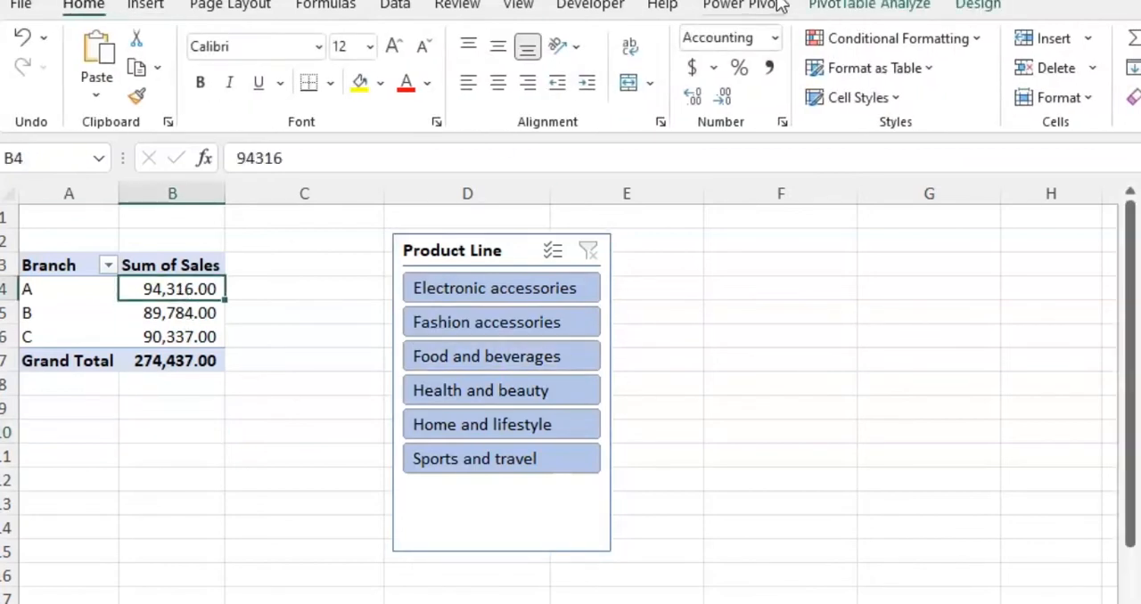
left_click(833, 9)
left_click(608, 42)
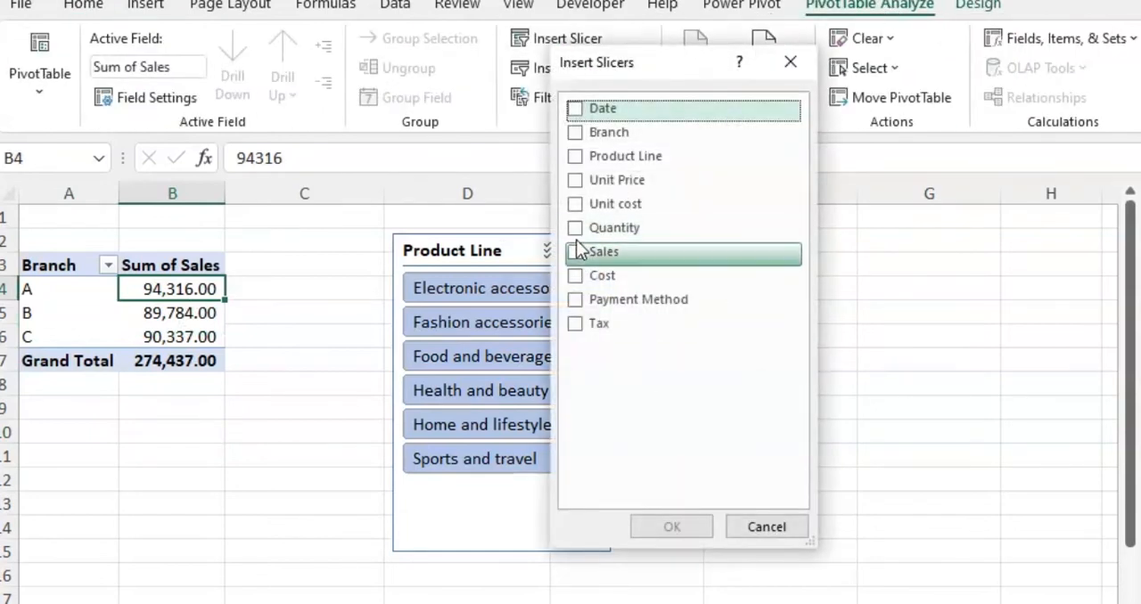
left_click(579, 300)
left_click(669, 526)
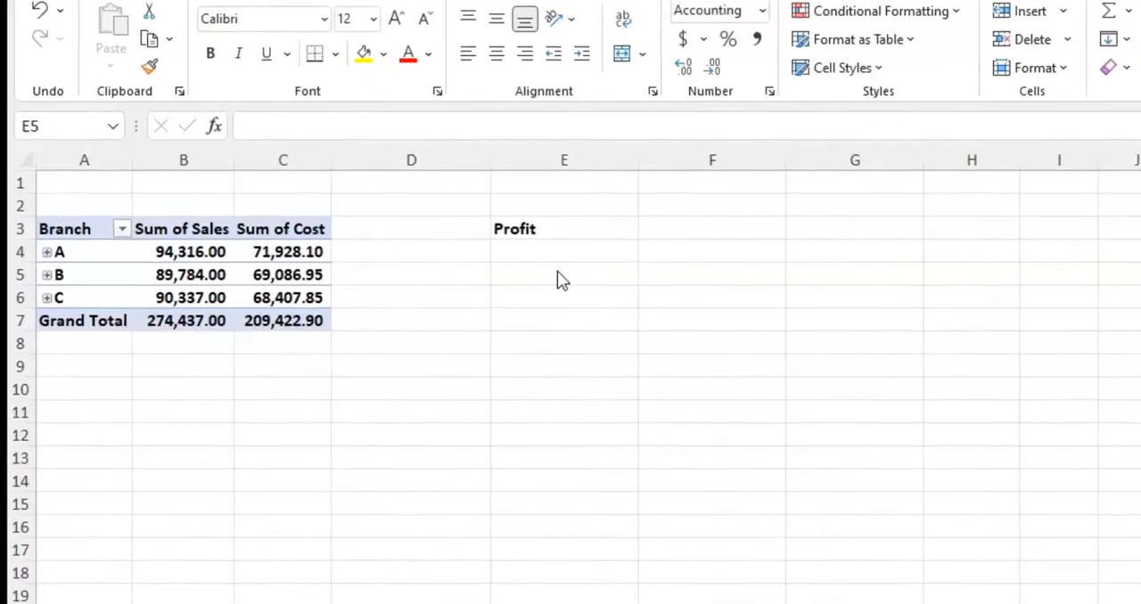
Enter a profit formula in E5 that subtracts branch B's Sum of Cost from its Sum of Sales using GETPIVOTDATA references
left_click(427, 286)
type("=")
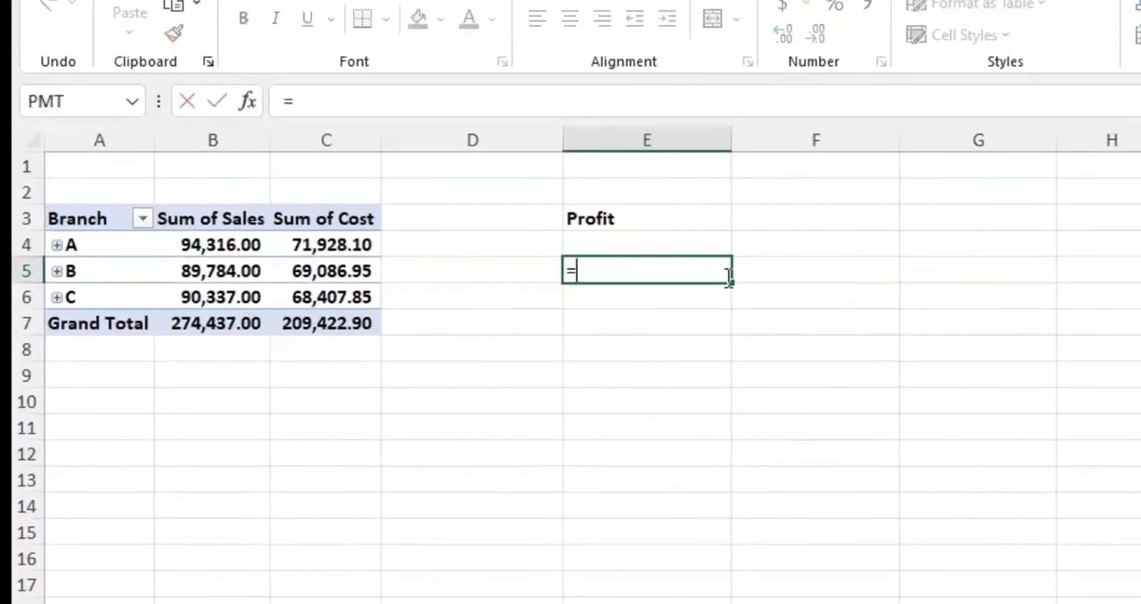
left_click(197, 267)
type("-")
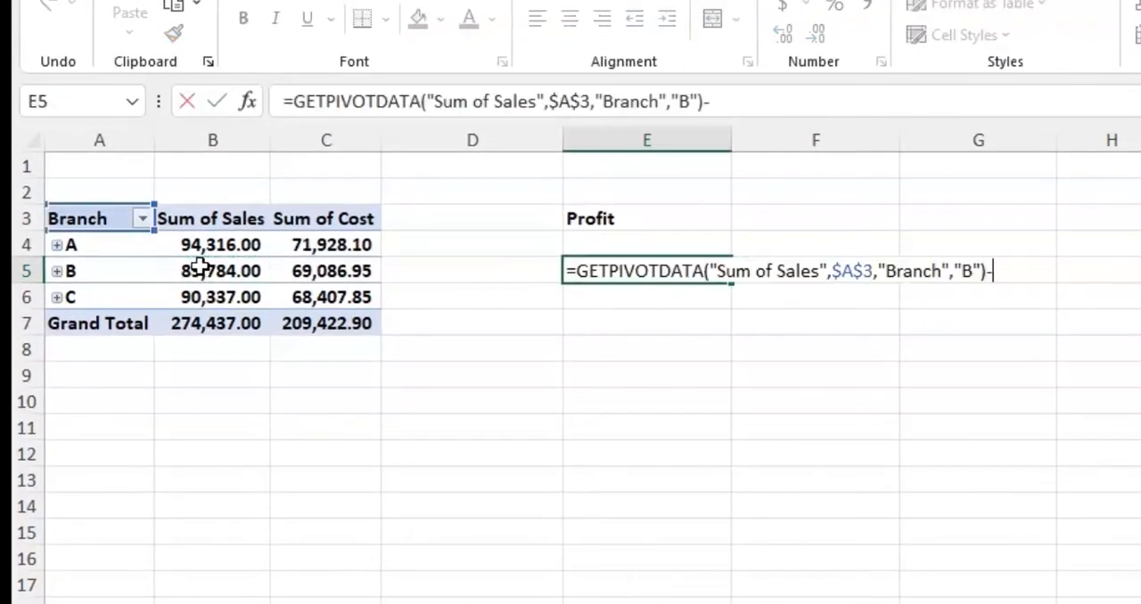
left_click(305, 273)
key("ctrl+Return")
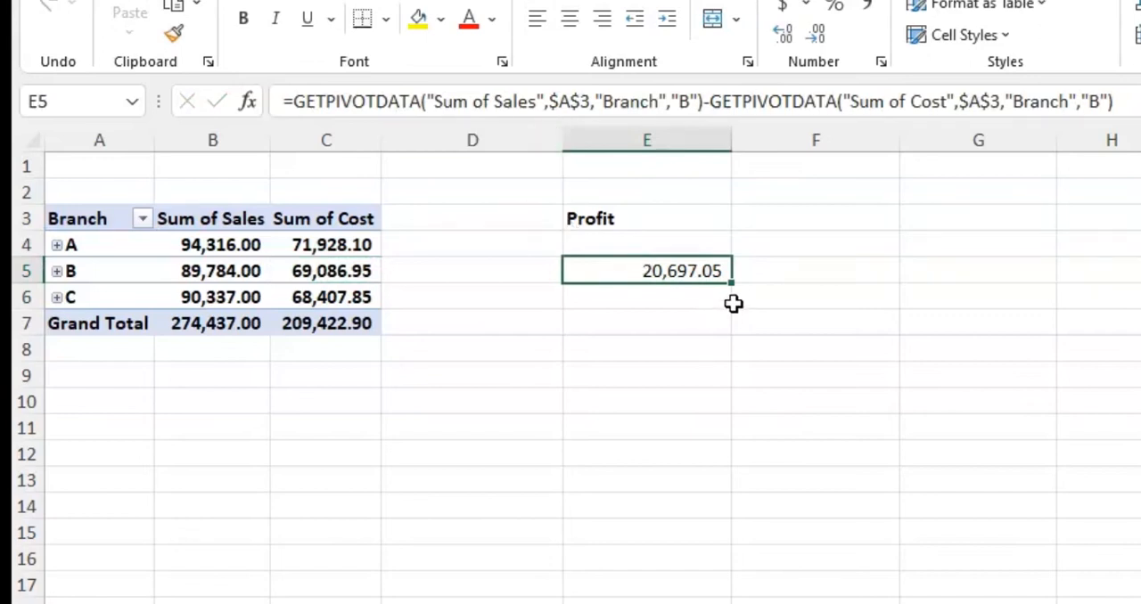
Fill the GETPIVOTDATA profit formula from E5 down to E6, inspect it, and clear both cells
left_click_drag(731, 286, 729, 304)
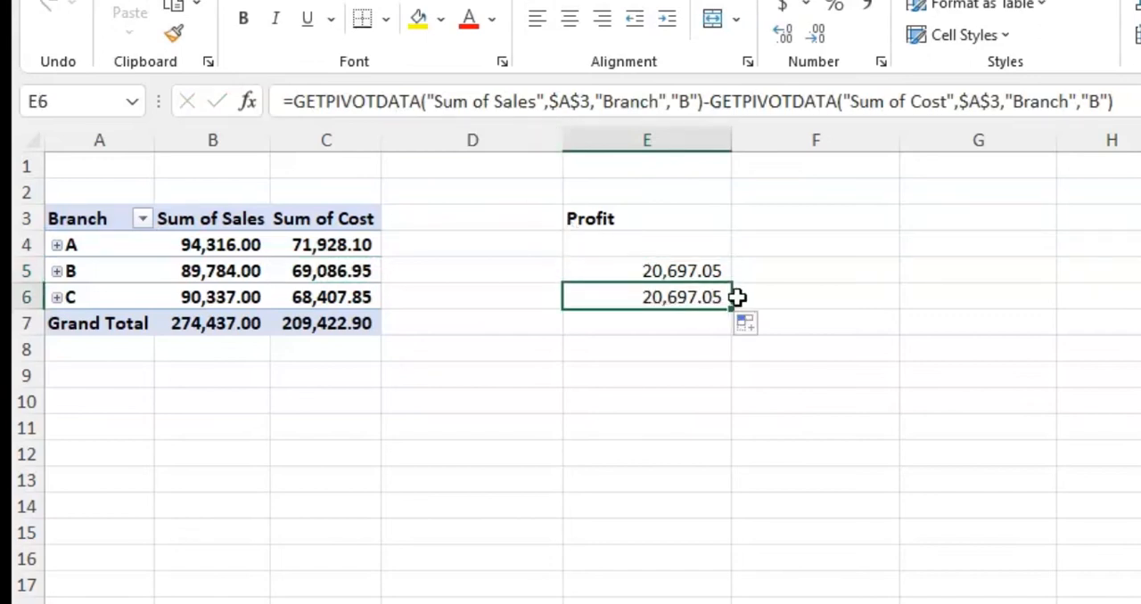
left_click(681, 263)
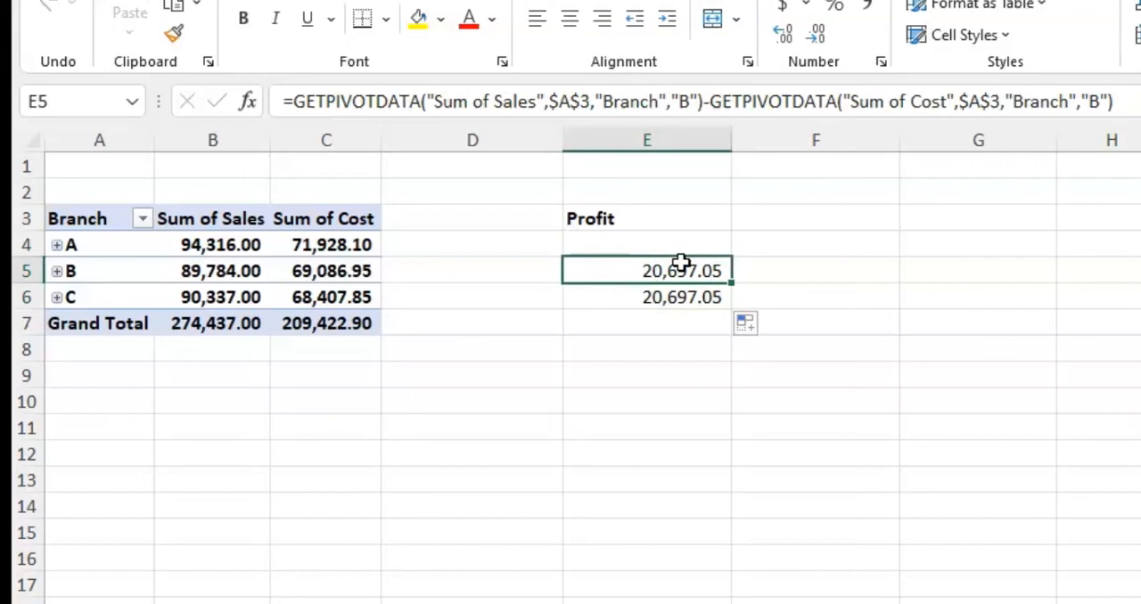
left_click(57, 245)
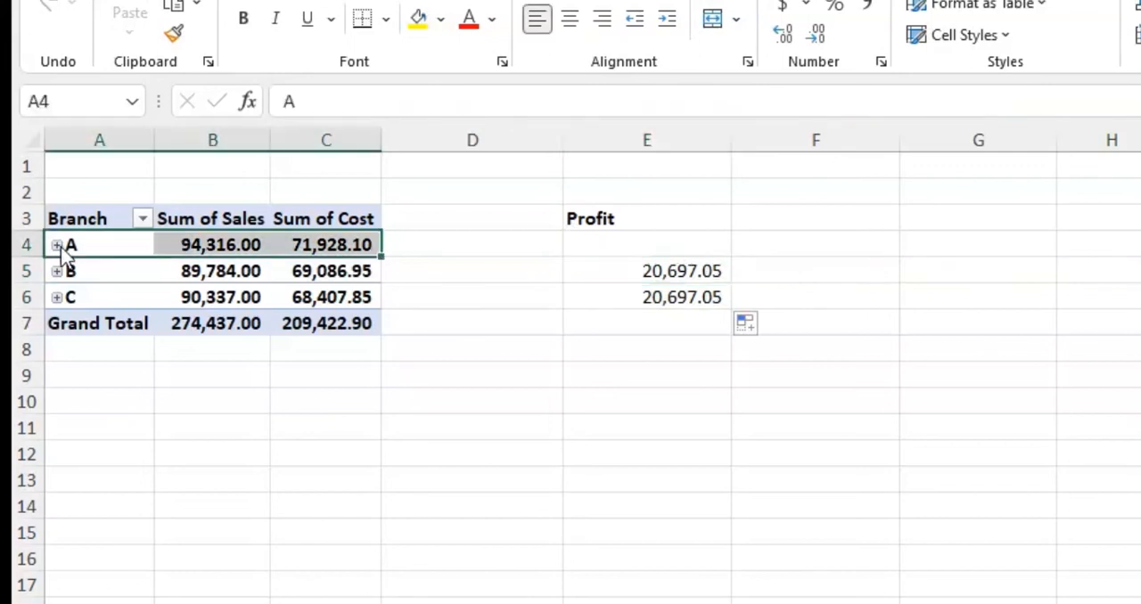
left_click(781, 276)
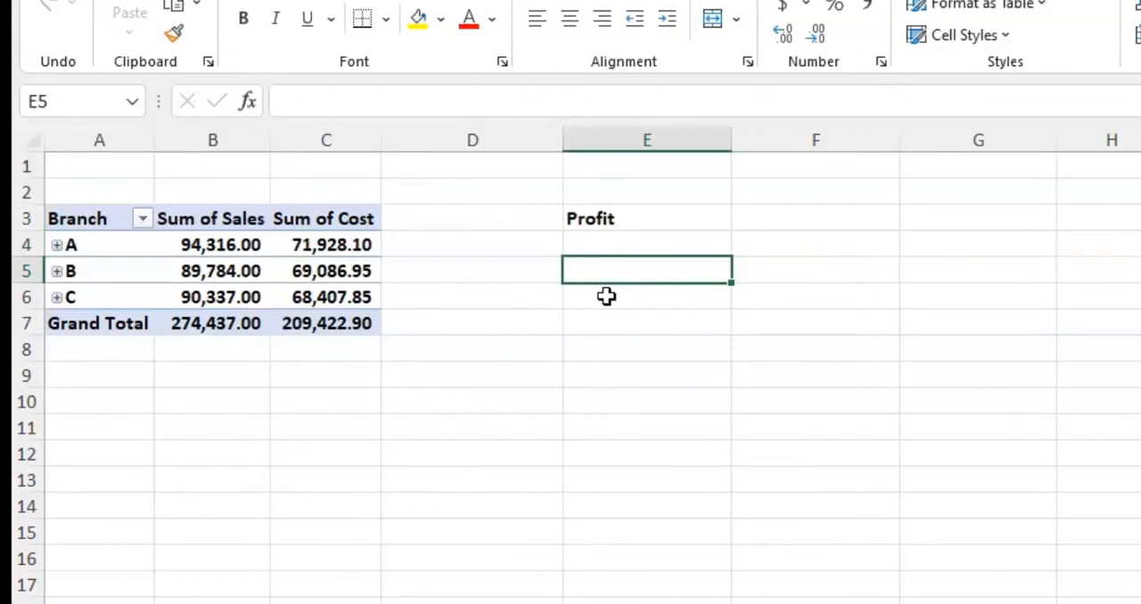
Turn off the Generate GetPivotData option for the pivot table
left_click(219, 271)
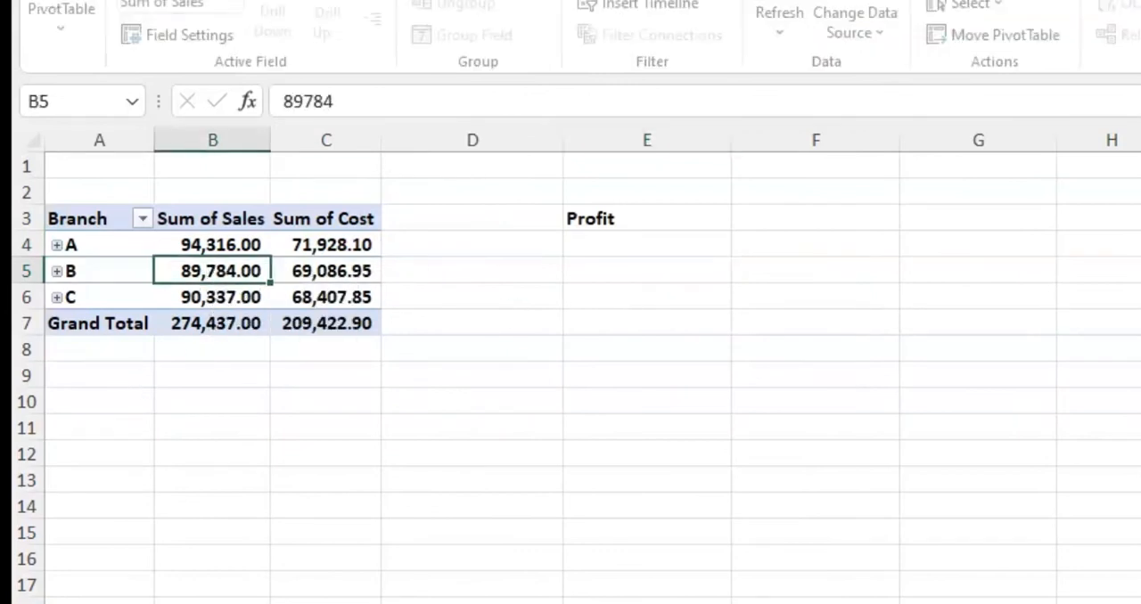
left_click(79, 45)
left_click(136, 155)
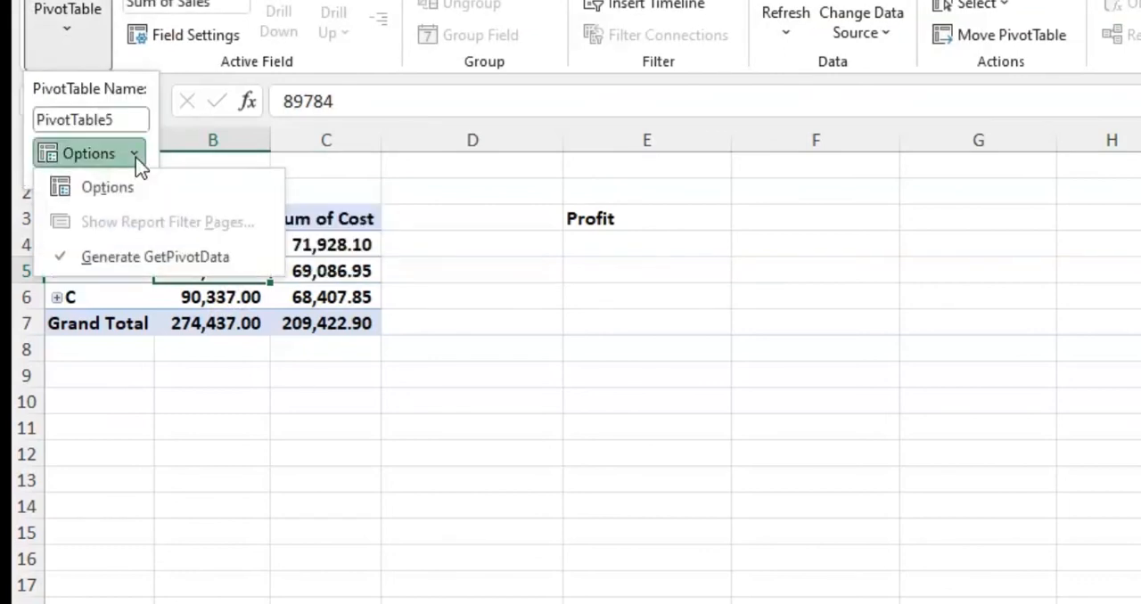
left_click(100, 259)
Enter the profit formula =B5-C5 for branch B in cell E5
left_click(601, 268)
type("=")
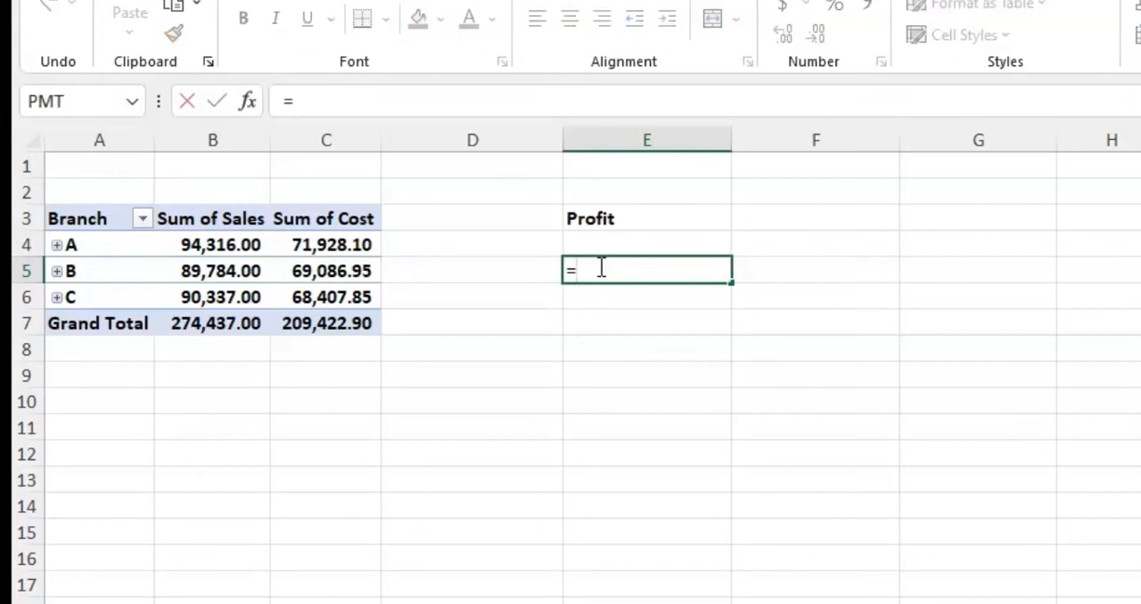
left_click(188, 271)
type("-")
left_click(297, 279)
key("Return")
Fill the =B5-C5 profit formula down to E6 for branch C
left_click(724, 278)
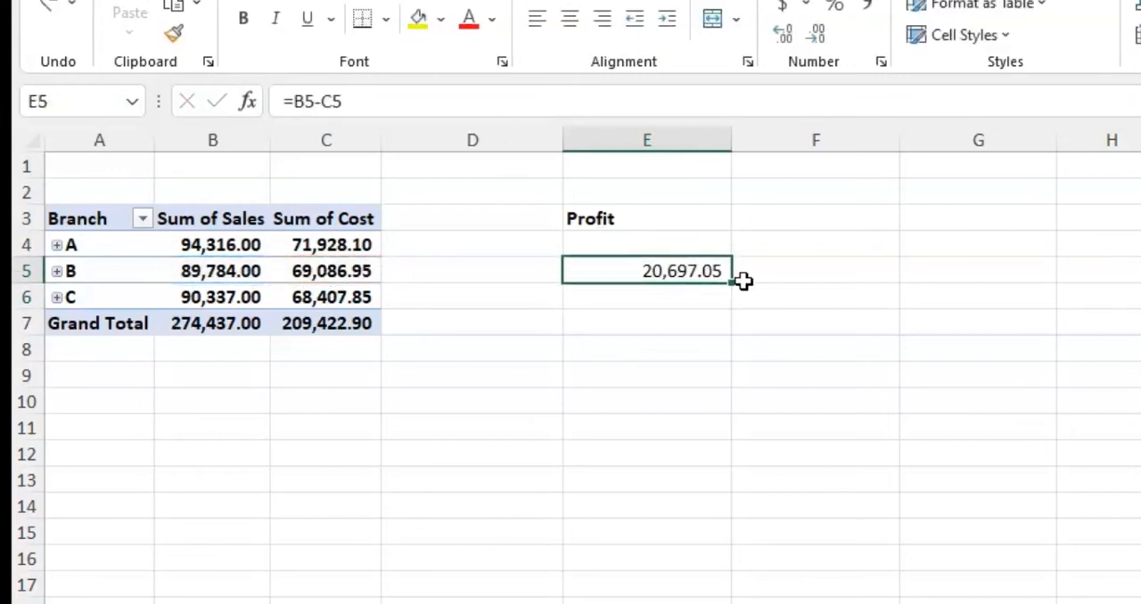
left_click_drag(731, 283, 700, 298)
left_click(700, 297)
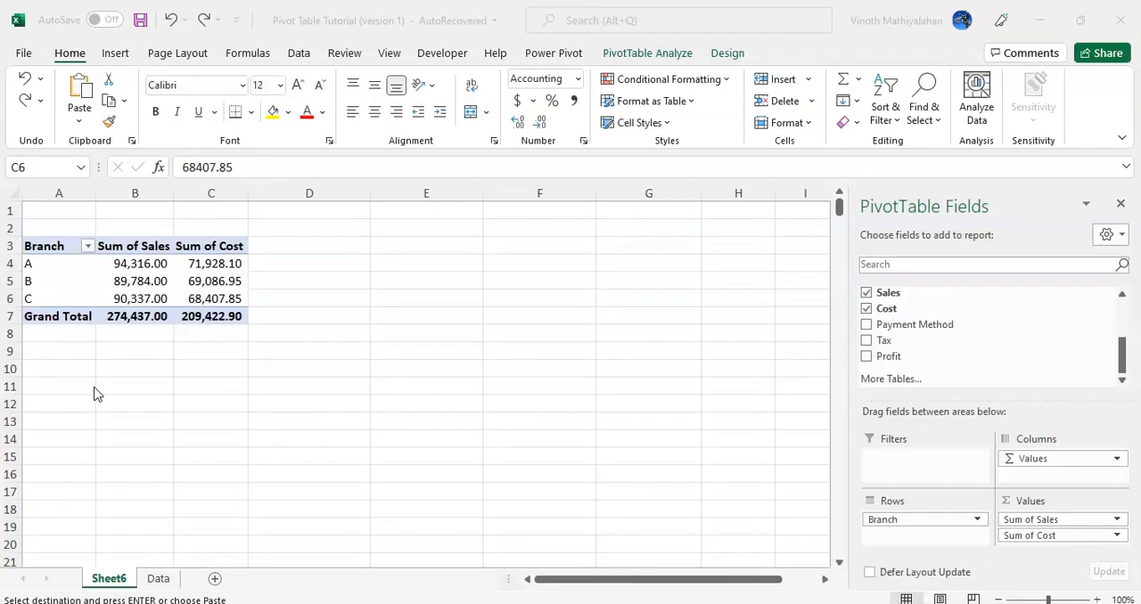
Set the Sales value in the last record, cell G1000 of the Data sheet, to 500 and return to the Sheet6 pivot table
left_click(158, 578)
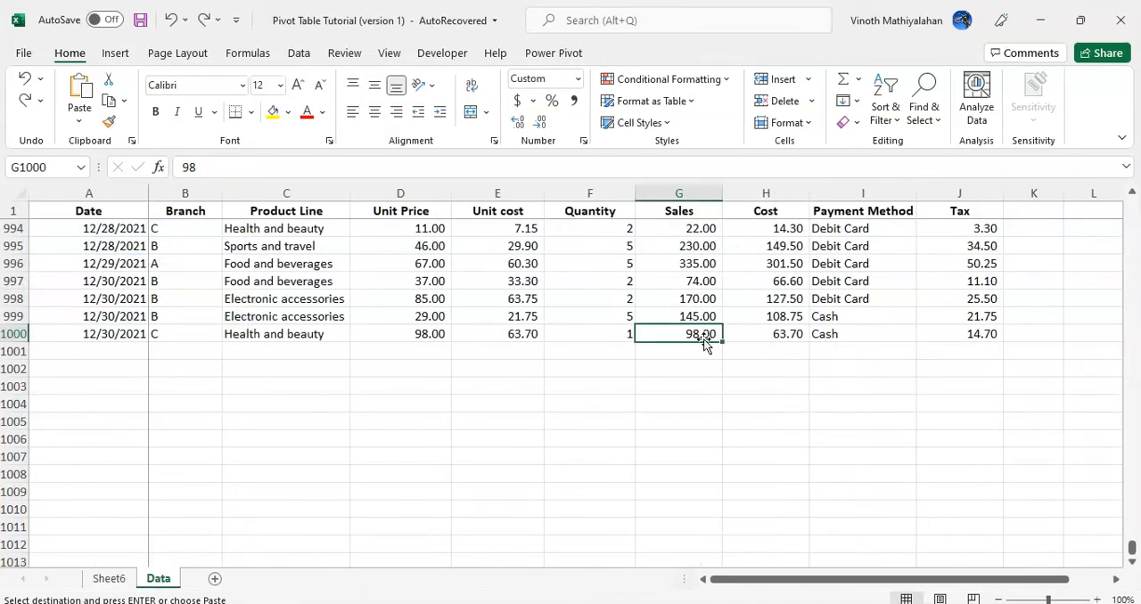
type("500")
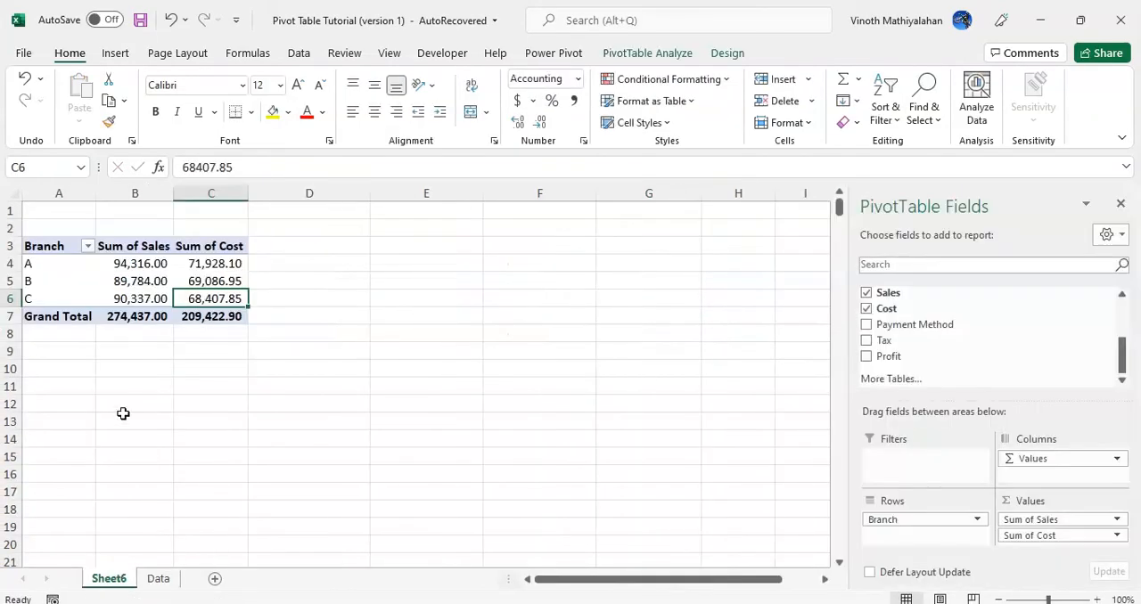
Refresh the Sheet6 pivot table to bring in the changed Sales value for branch C
left_click(132, 299)
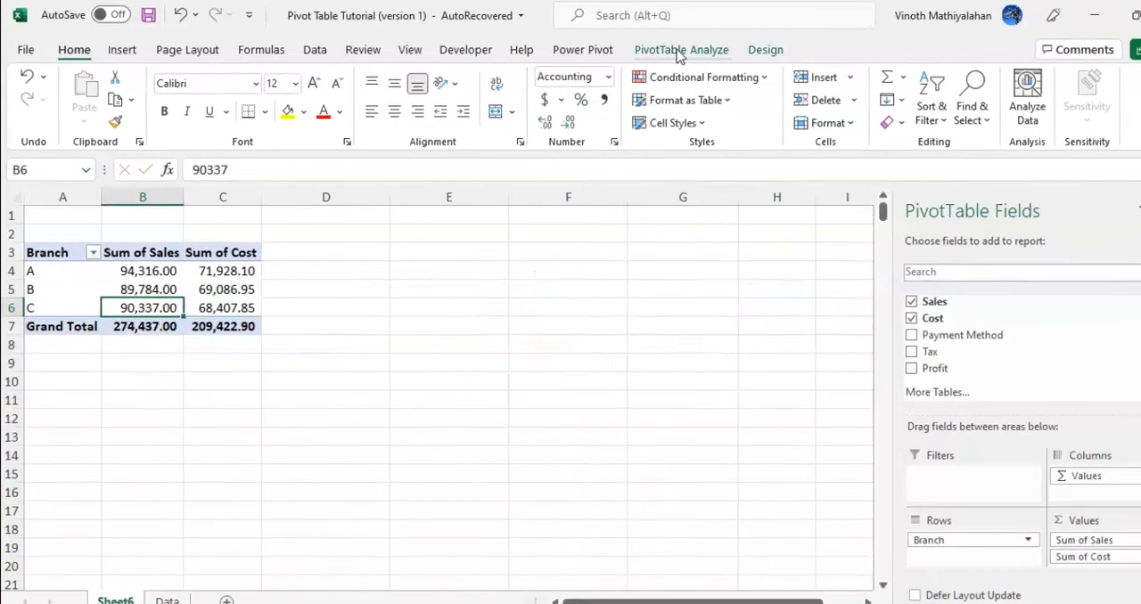
left_click(647, 53)
left_click(663, 81)
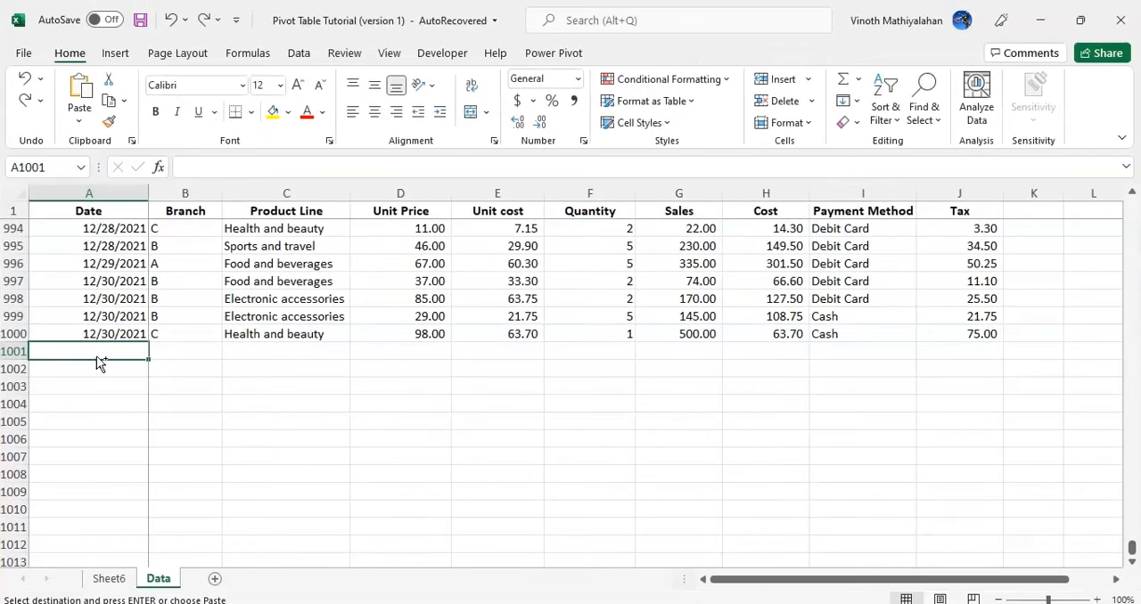
Paste the copied branch D record into row 1001 of the Data sheet and refresh the Sheet6 pivot table
type("12/30/2021\tD\tHealth and beauty\t98.00\t63.70\t1\t98.00\t63.70\tCash\t14.70")
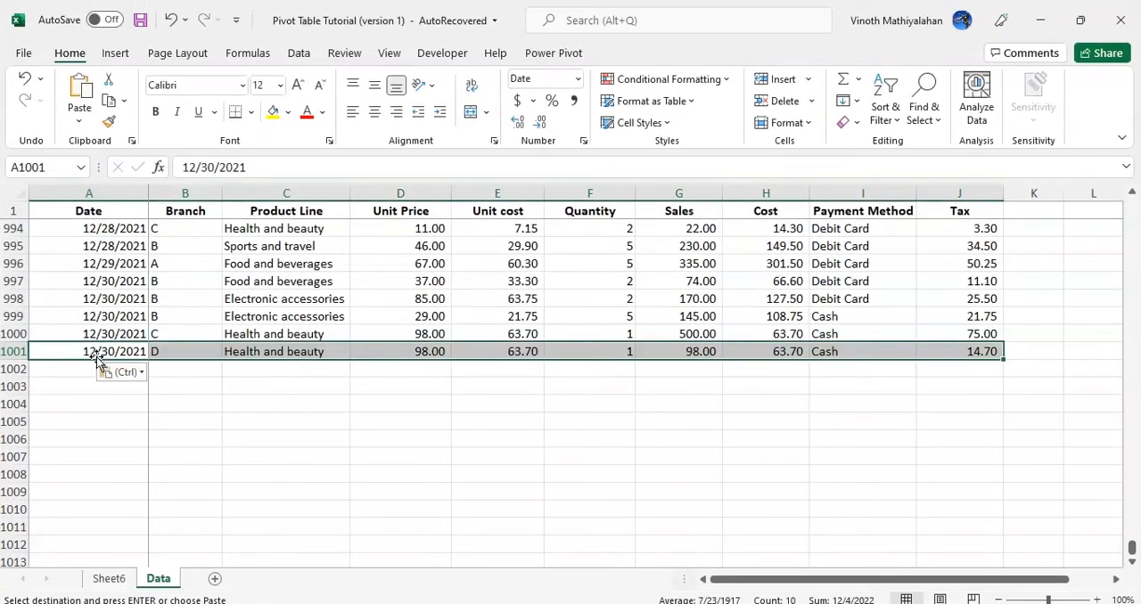
left_click(178, 351)
left_click(109, 579)
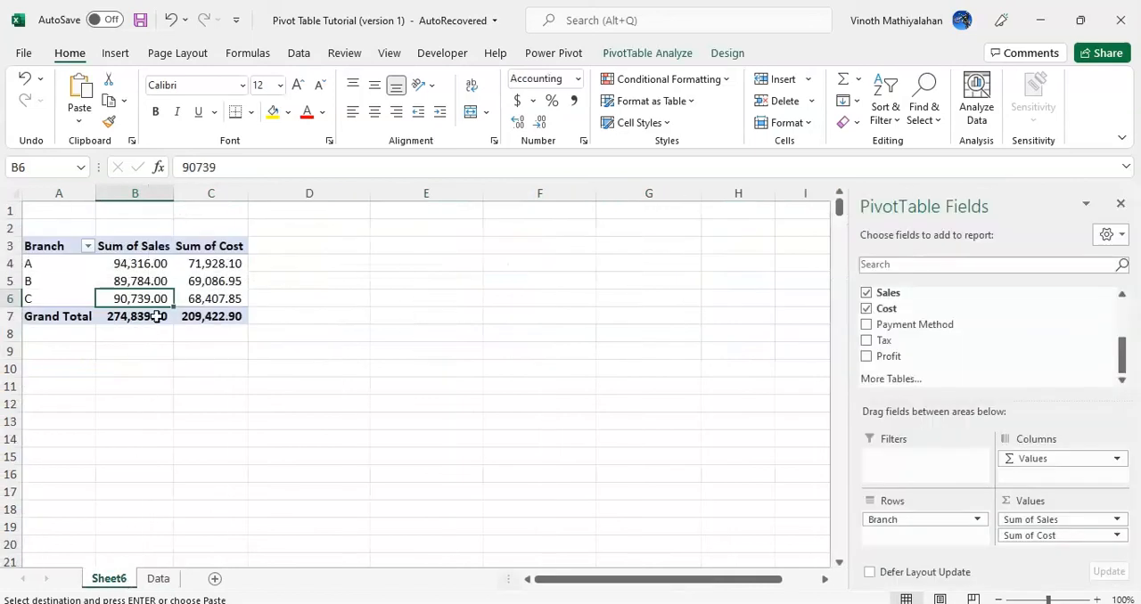
left_click(644, 52)
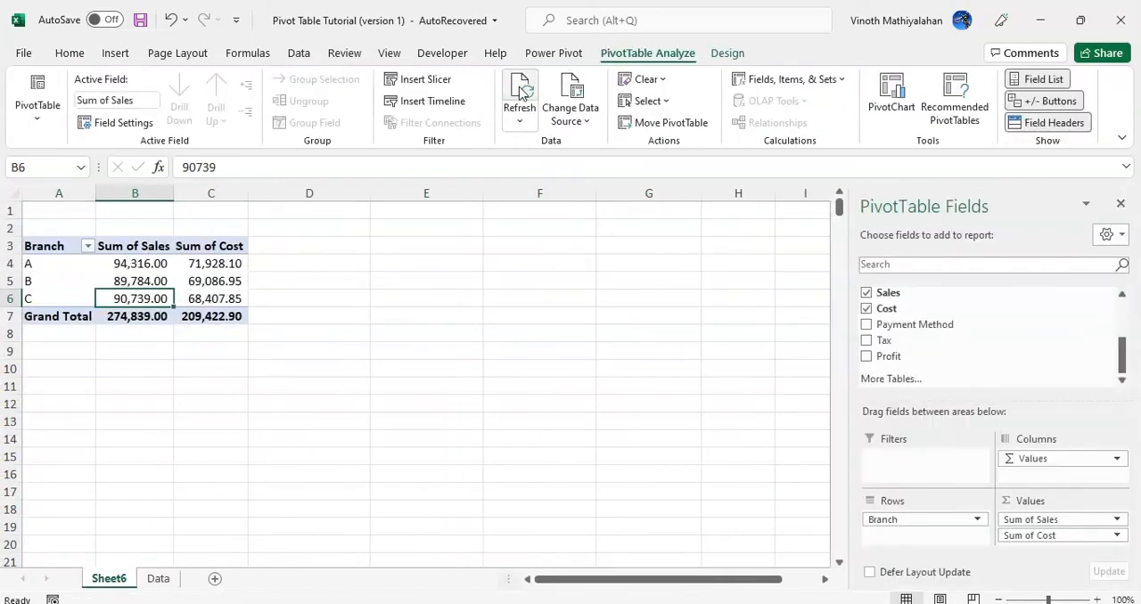
left_click(209, 281)
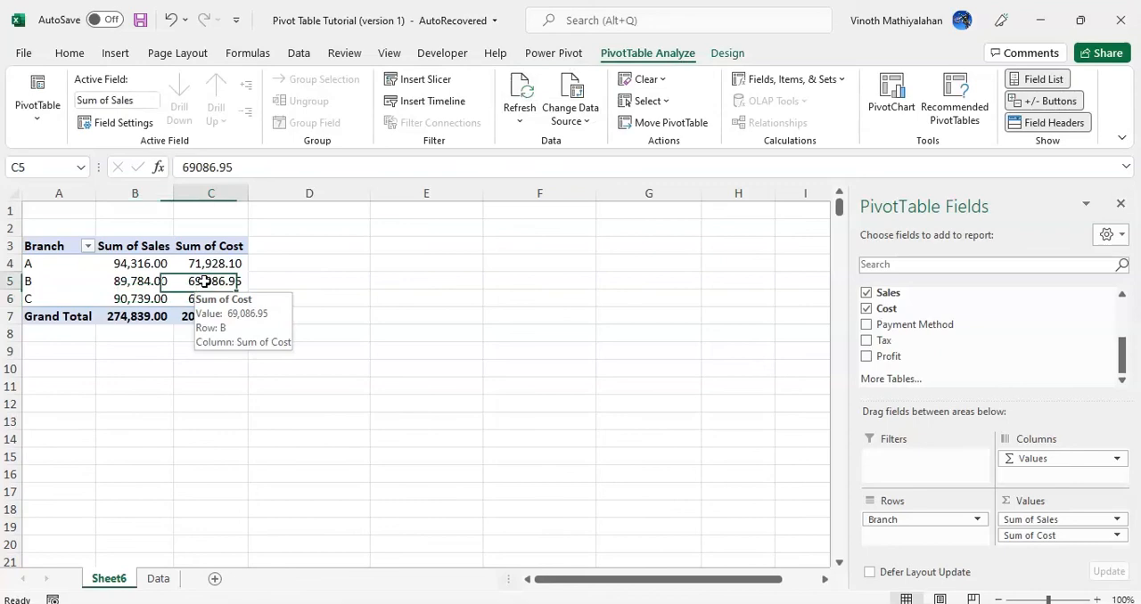
Check the added branch D row on the Data sheet and extend the pivot table's data source to Data!$A$1:$J$1001
left_click(161, 579)
left_click(102, 332)
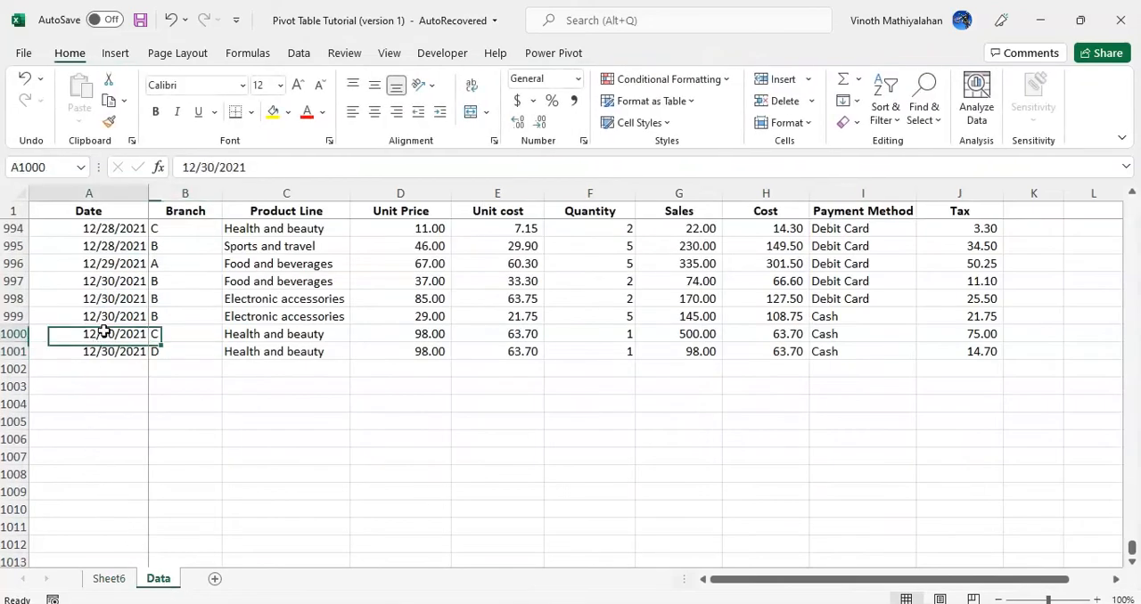
left_click(99, 353)
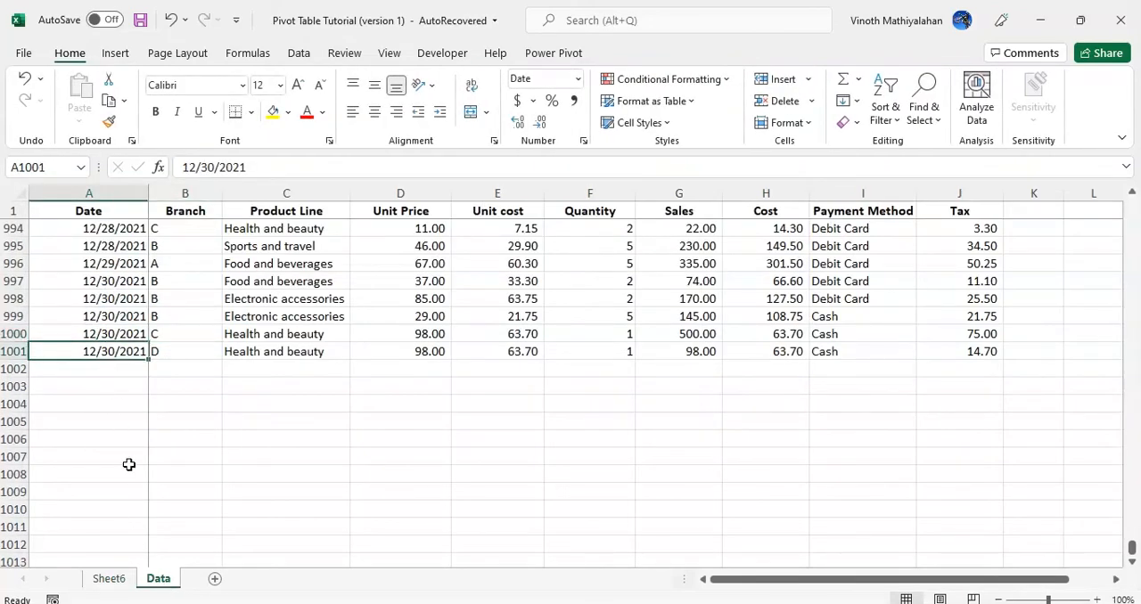
left_click(109, 579)
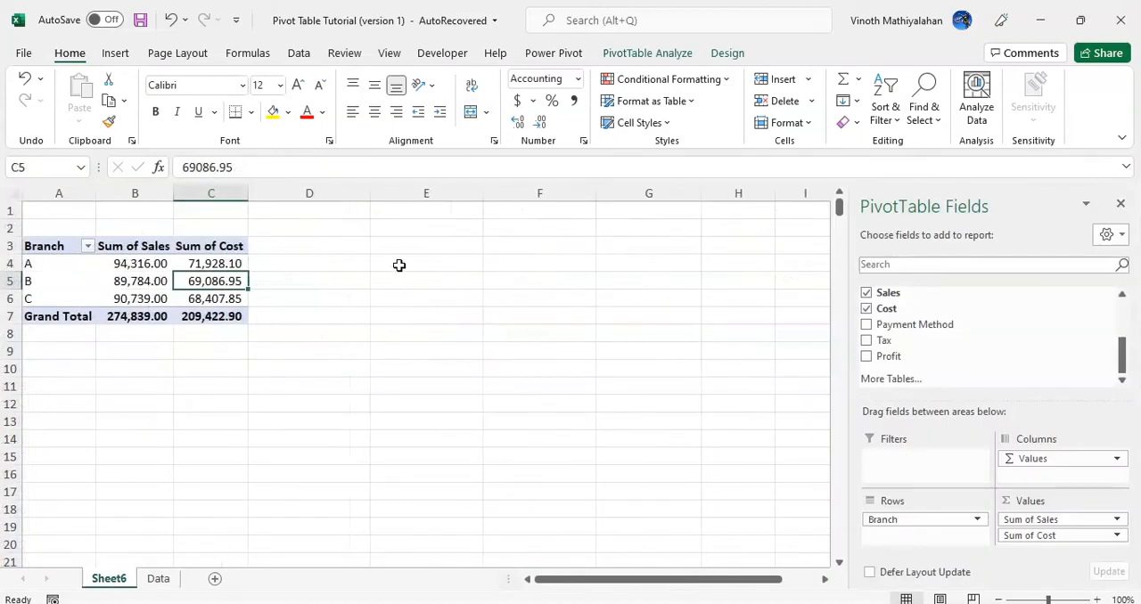
left_click(644, 55)
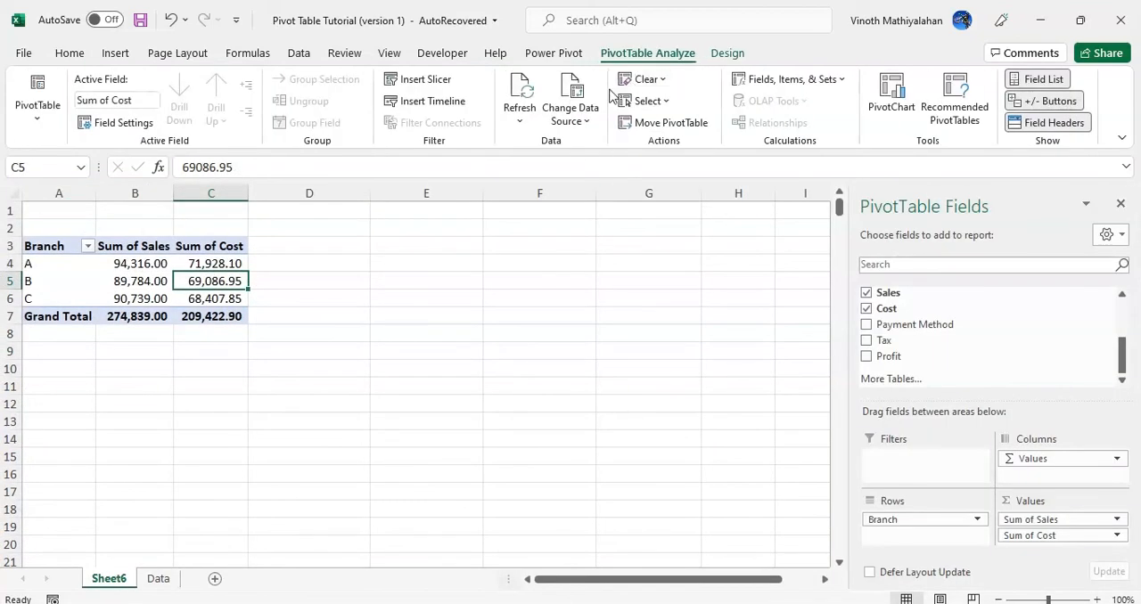
left_click(567, 120)
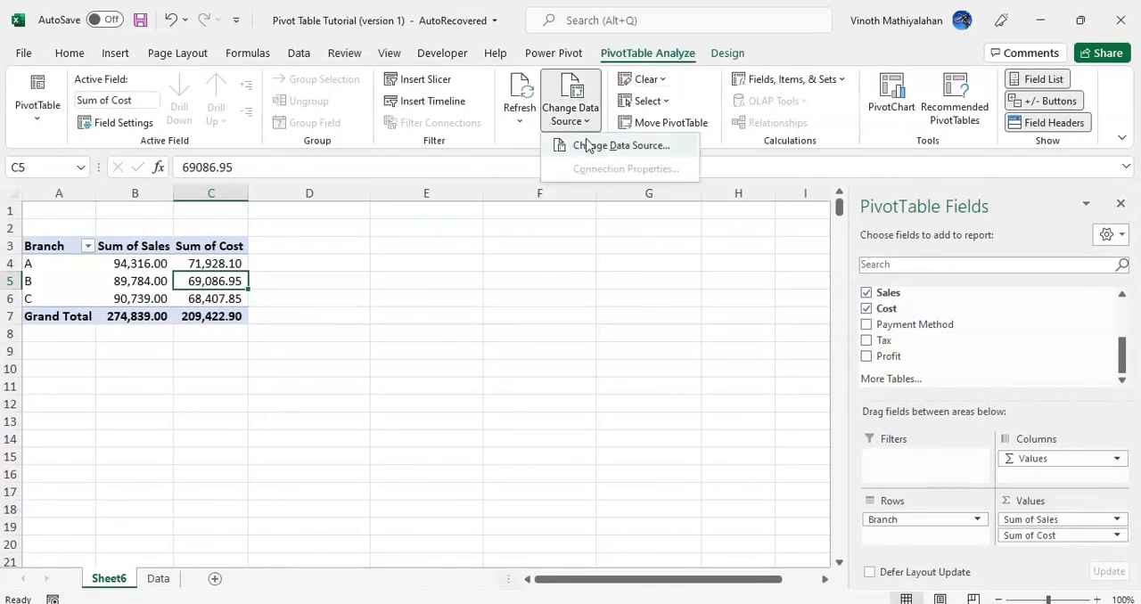
left_click(584, 145)
key("shift+Down")
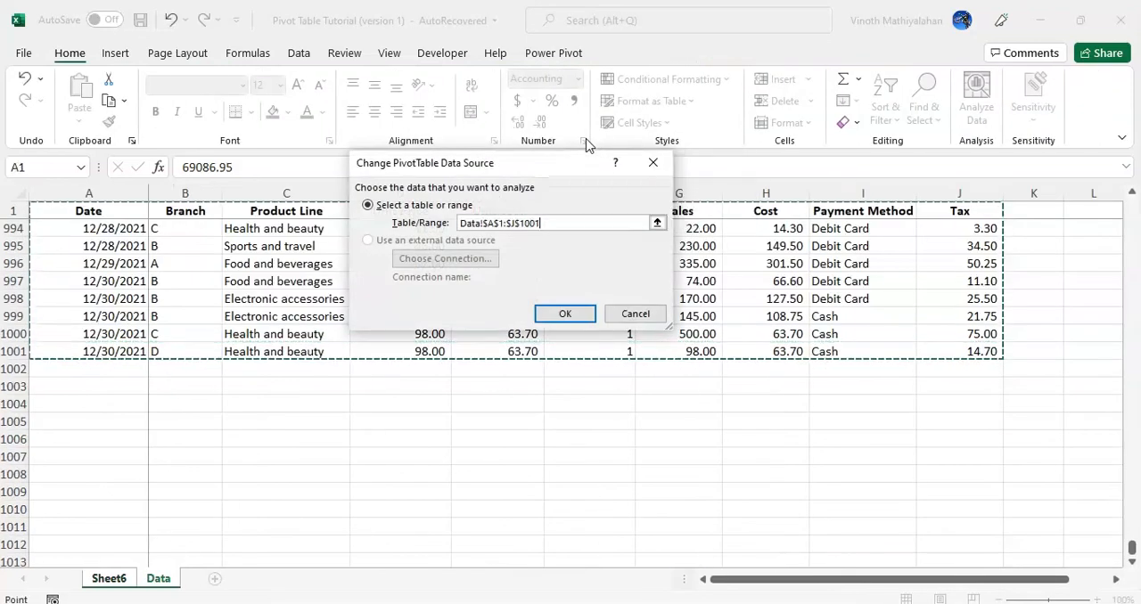
left_click(565, 312)
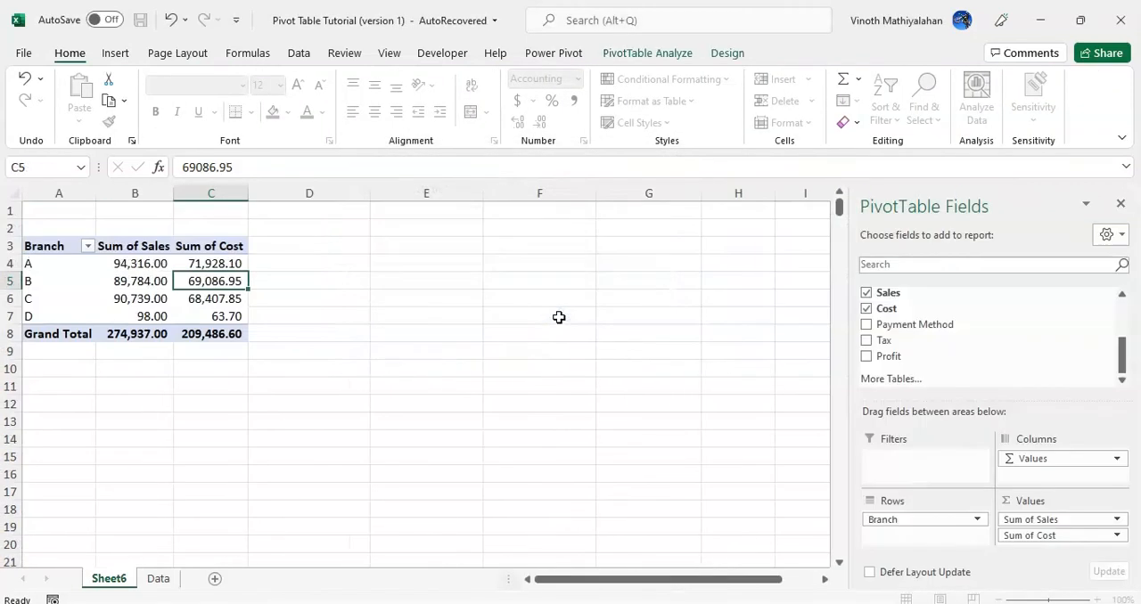
left_click(93, 316)
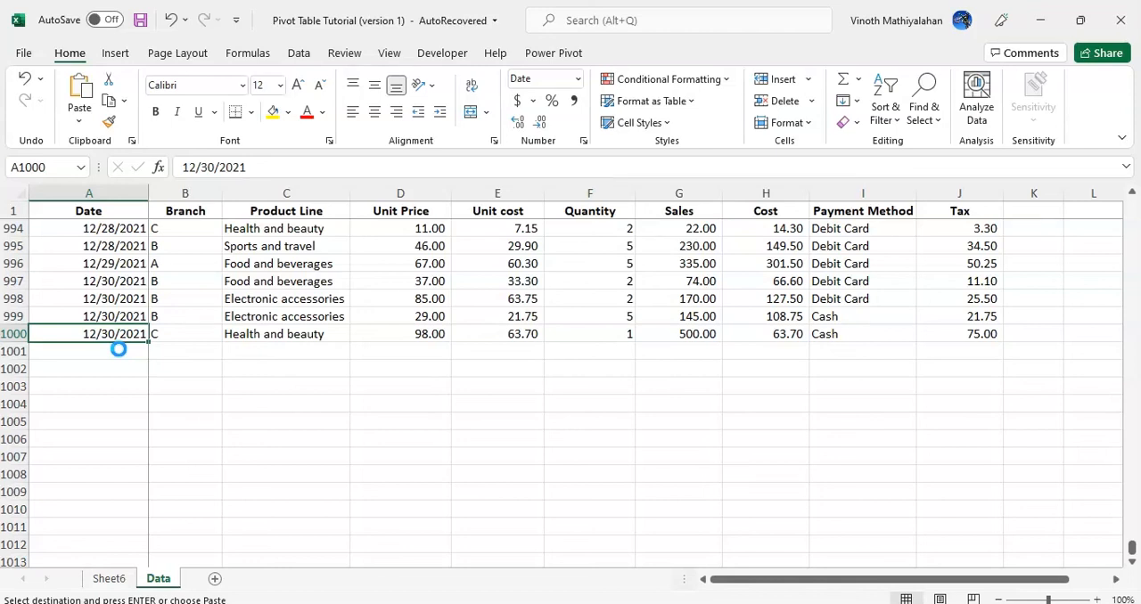
Convert the Data sheet's range to a table and paste the branch D record into row 1001 directly below it
key("ctrl+t")
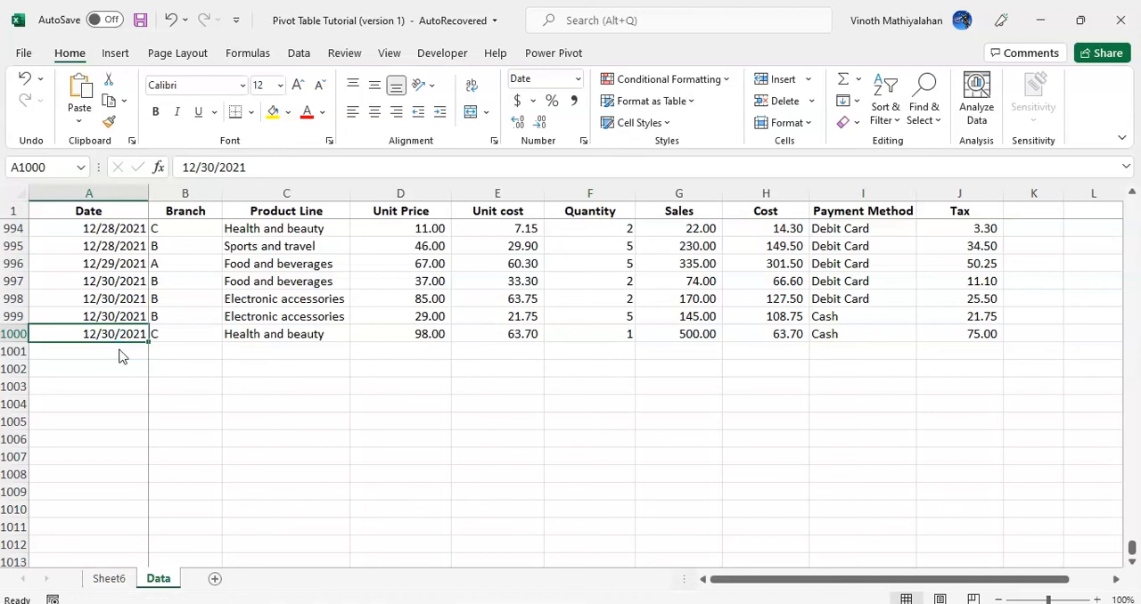
key("Return")
key("ctrl+c")
left_click(118, 350)
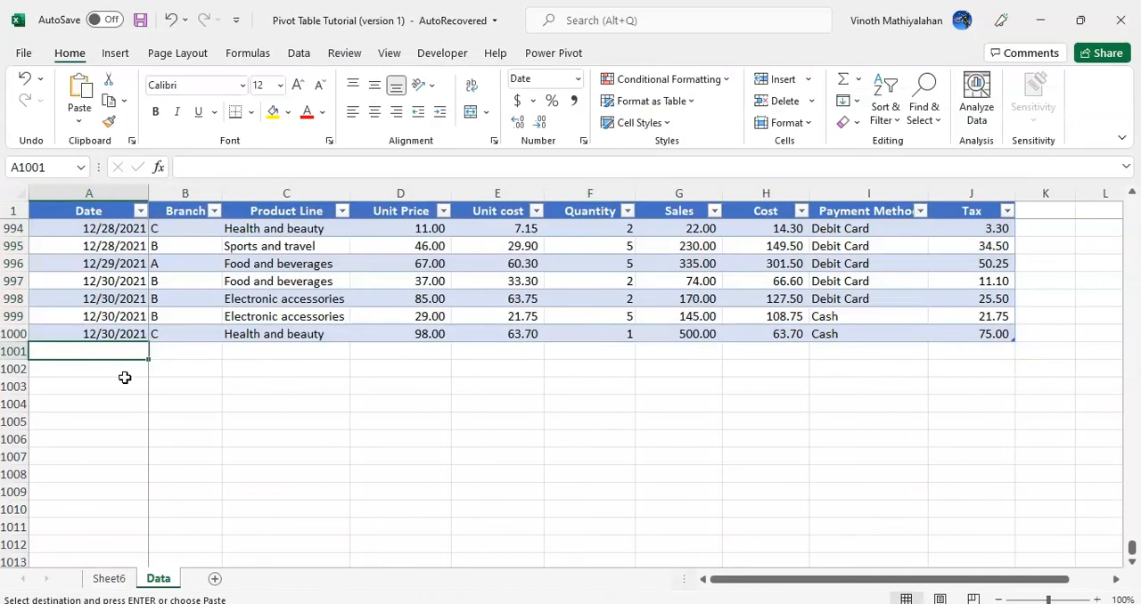
key("ctrl+v")
Refresh the Sheet6 pivot table to include the branch D record added to the table
left_click(109, 578)
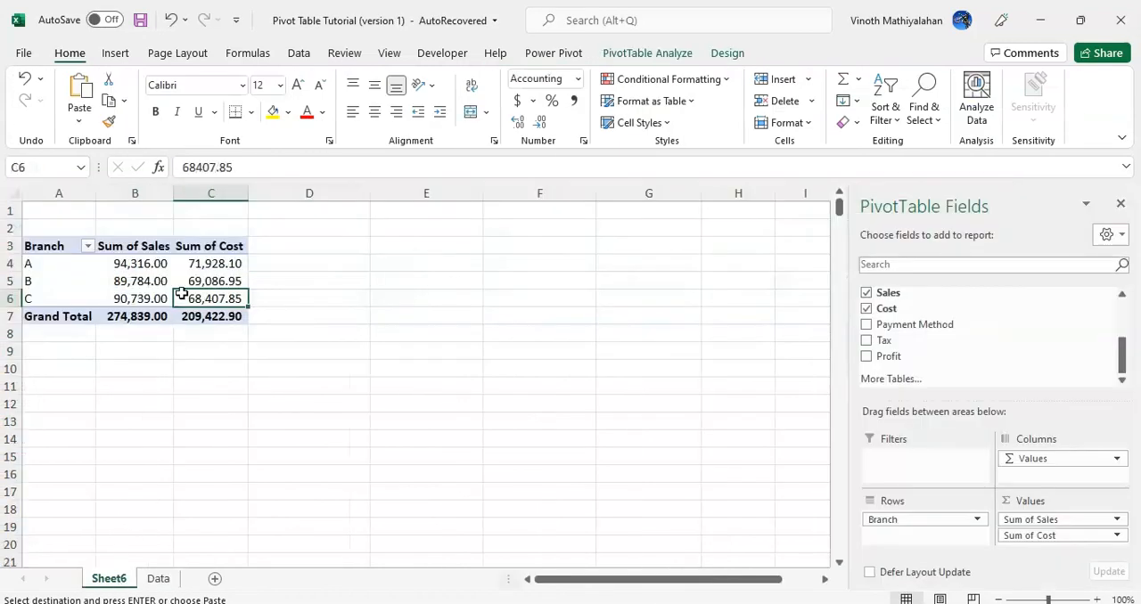
left_click(647, 52)
left_click(517, 121)
left_click(526, 144)
key("Up")
key("Left")
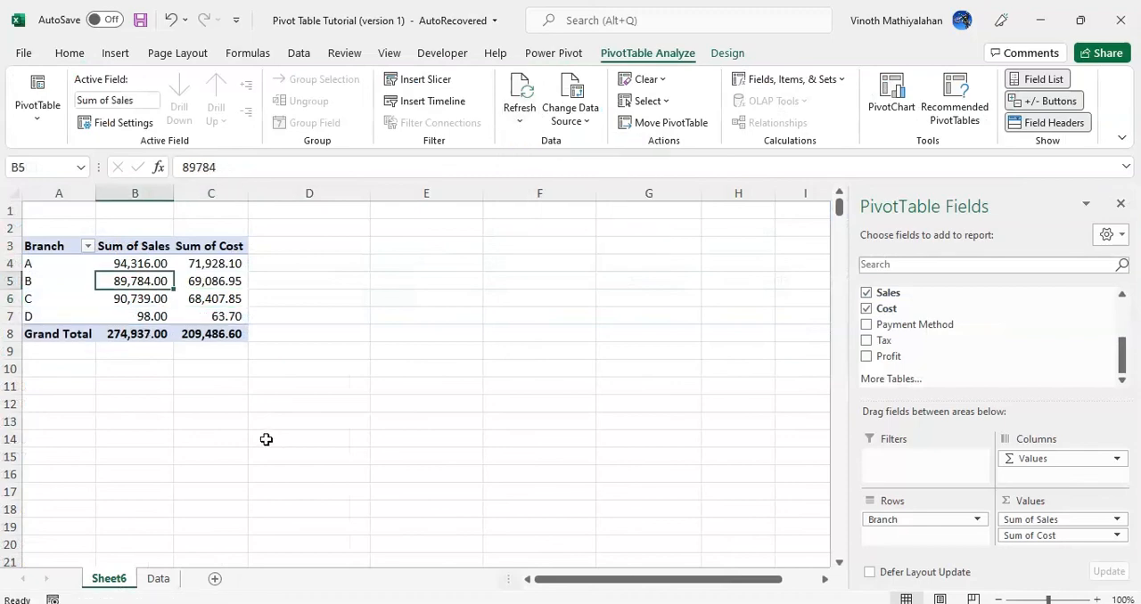